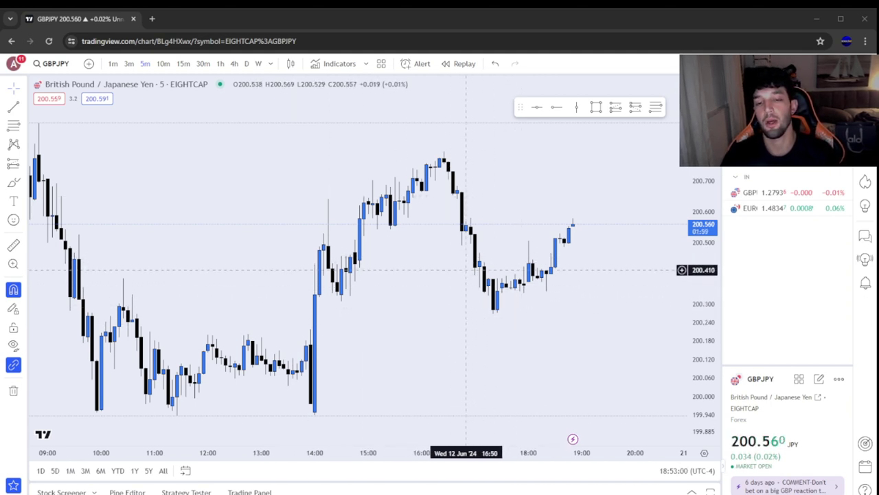
Examine the 12 June GBPJPY price action on the 5-minute and 15-minute charts
scroll(461, 279, "down", 2)
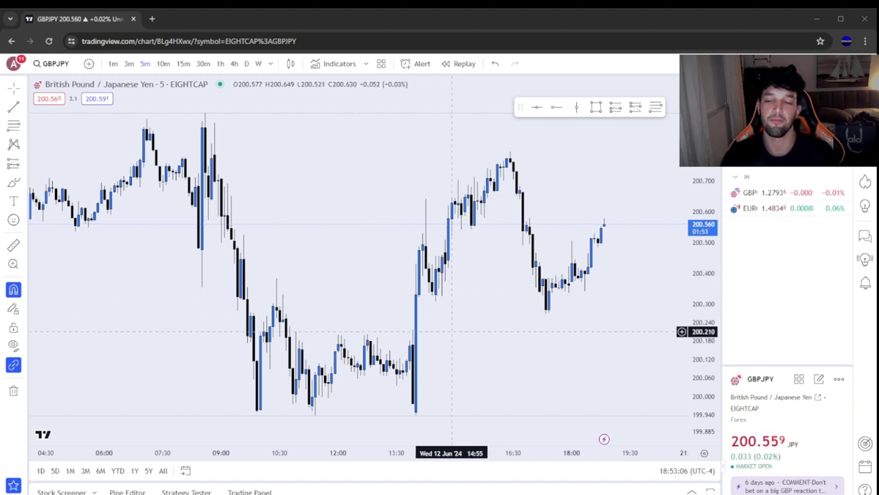
scroll(452, 333, "up", 2)
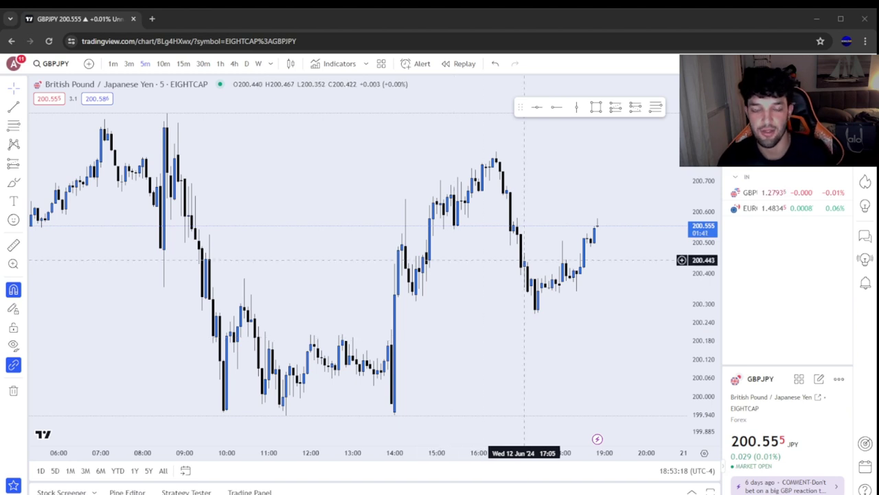
scroll(476, 304, "down", 1)
scroll(453, 325, "up", 1)
scroll(459, 312, "up", 2)
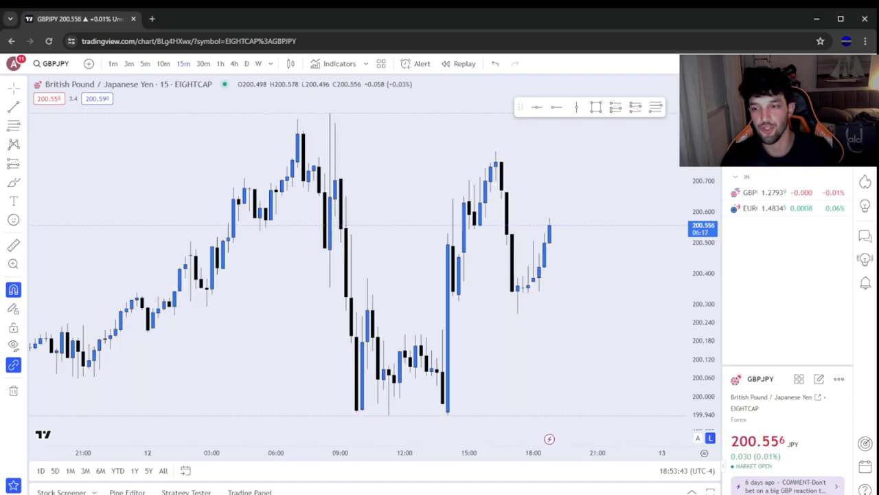
left_click_drag(702, 288, 702, 347)
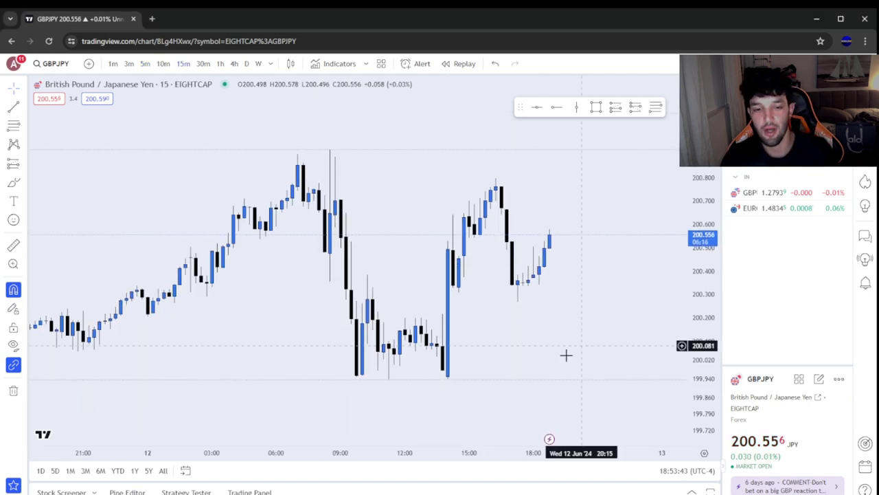
scroll(317, 309, "up", 4)
scroll(323, 310, "down", 5)
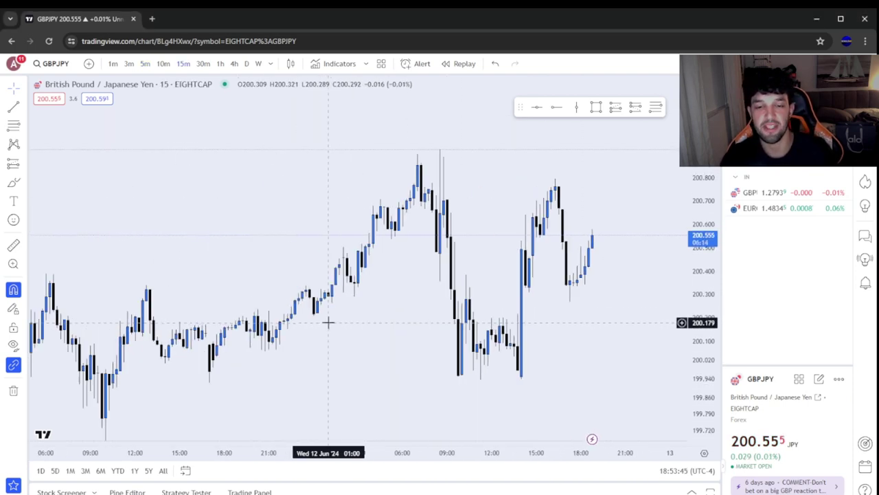
Open Forex Factory in a new browser tab to check the 12 June economic calendar, and return to the GBPJPY chart
left_click(151, 21)
type("fo")
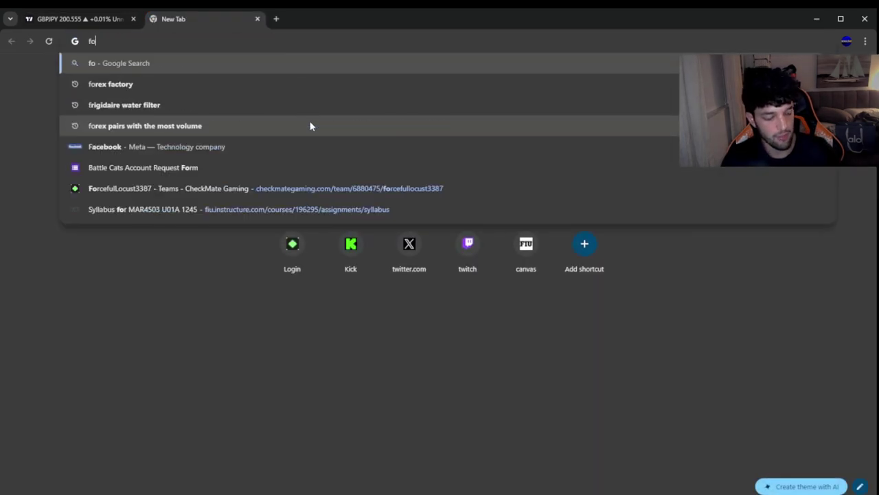
type("re")
left_click(183, 106)
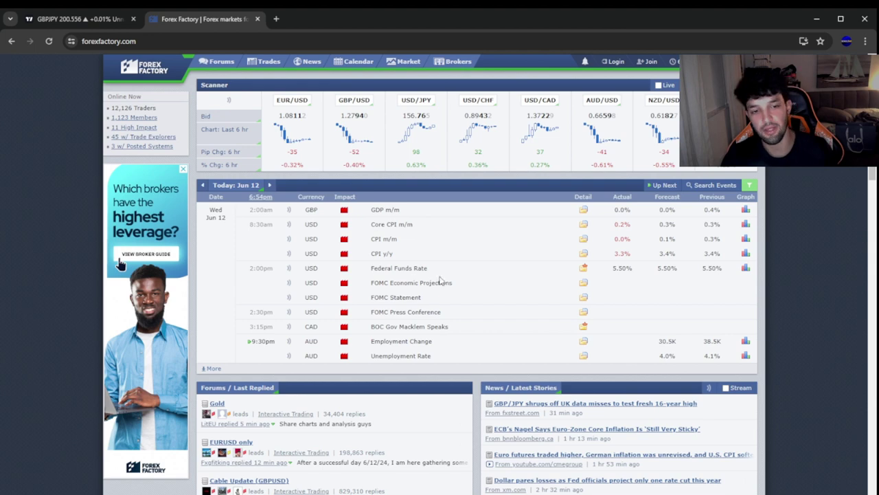
left_click(103, 19)
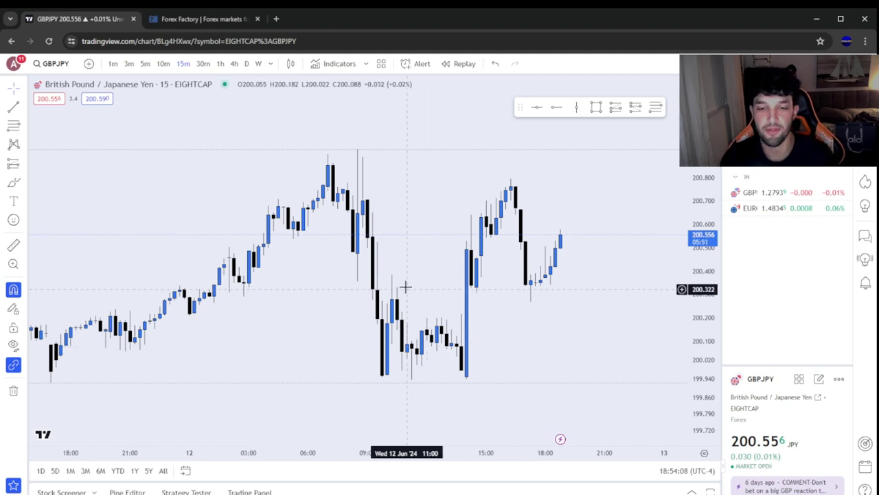
Mark the low of the 08:30 candle's wick with a horizontal ray and delete the ray
scroll(510, 374, "up", 1)
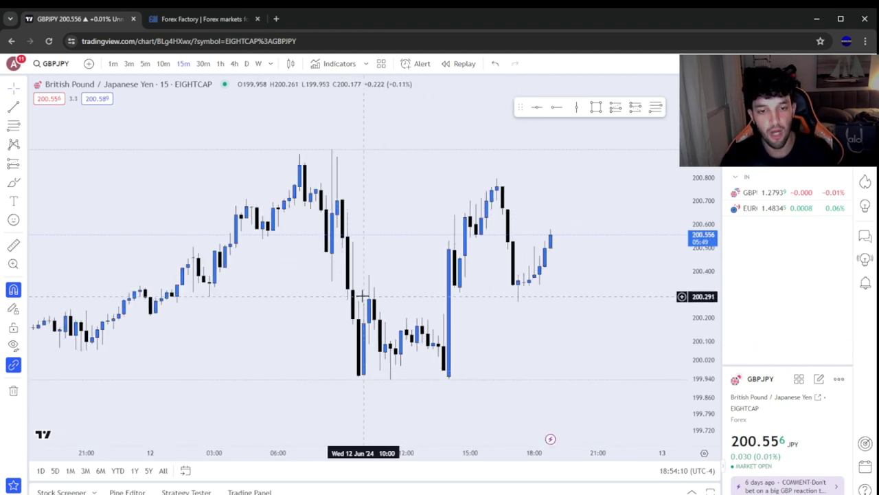
left_click(331, 281)
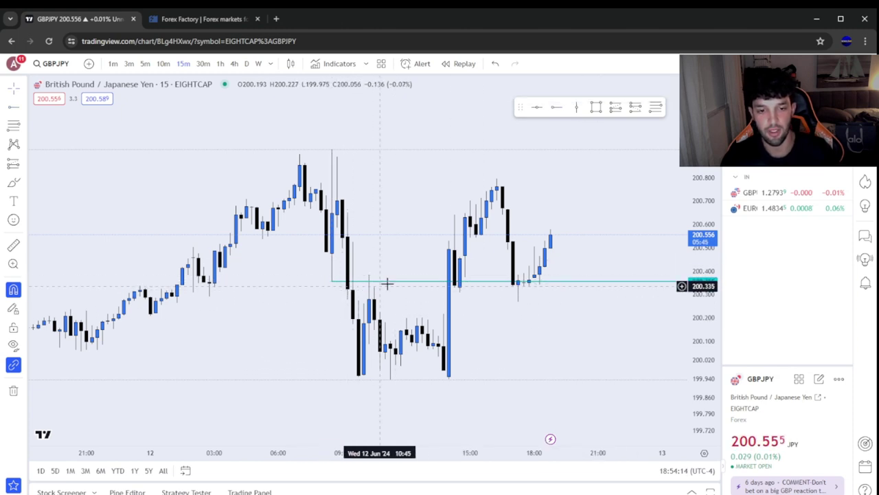
left_click(332, 281)
key("Delete")
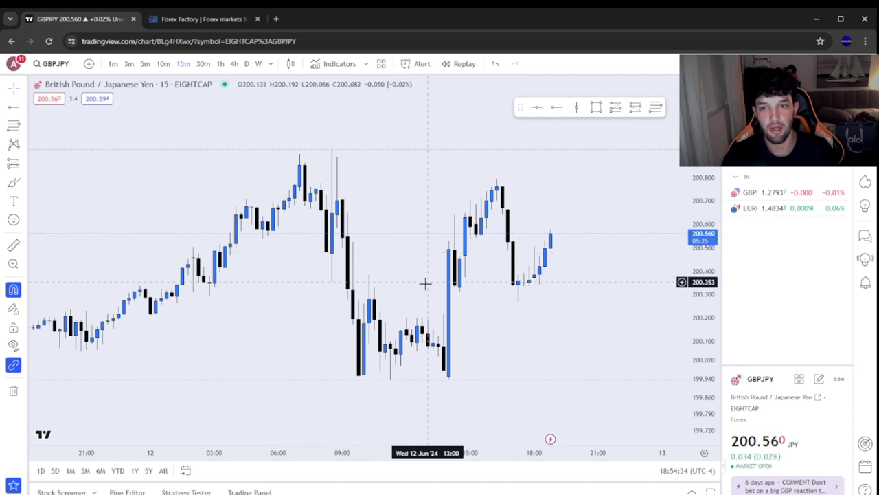
Box the lows from 07:45 between about 200.418 and 199.896 with a temporary rectangle and delete it
left_click(596, 106)
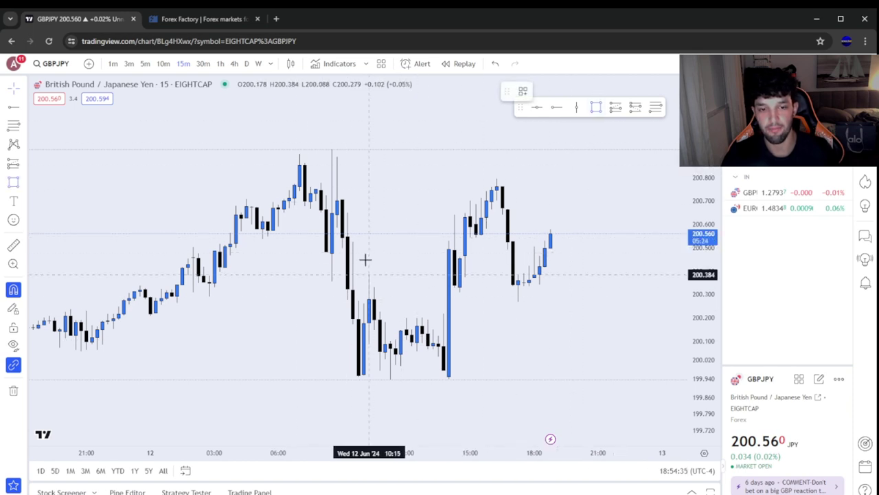
left_click(315, 265)
left_click(481, 389)
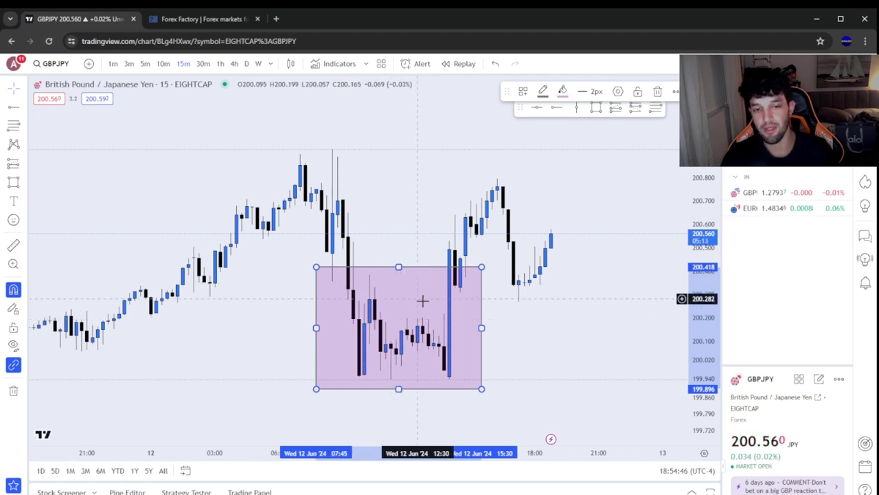
left_click_drag(481, 327, 407, 328)
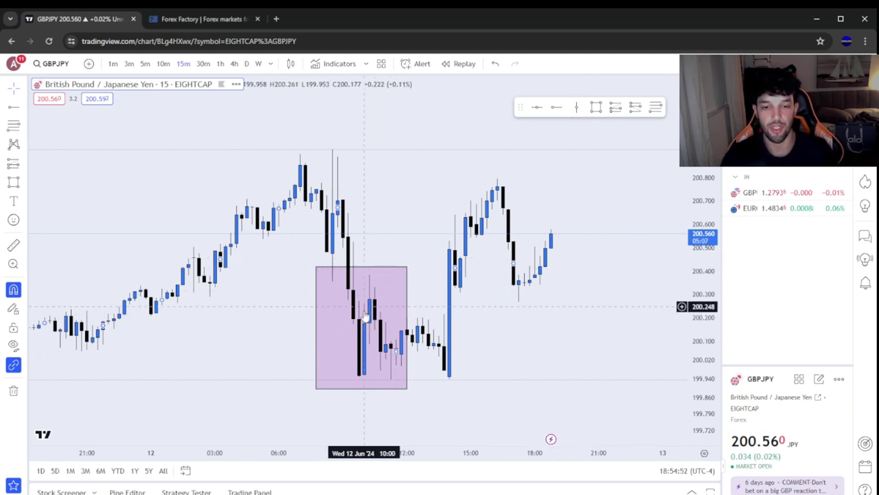
left_click(377, 271)
key("Delete")
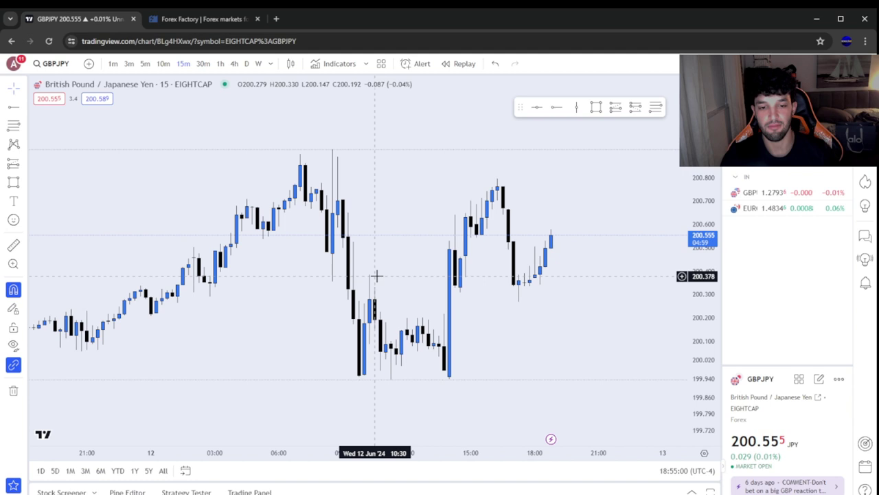
On the 10-minute chart, draw a rectangle over the zone from about 200.31 to 200.27, spanning about 09:30 to 16:30
left_click(163, 63)
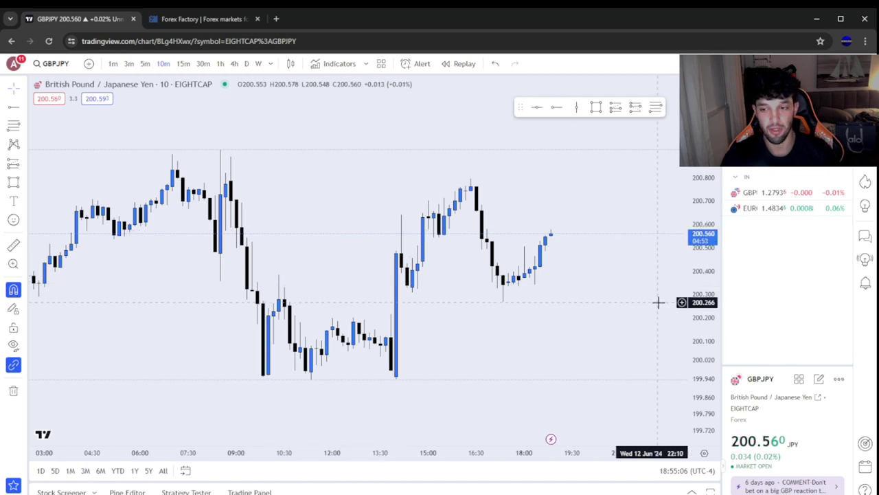
left_click_drag(702, 322, 702, 210)
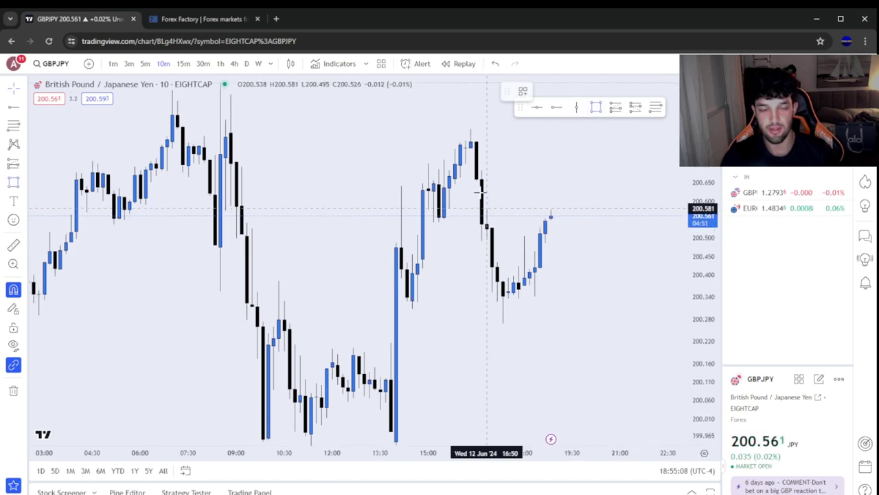
left_click_drag(253, 307, 471, 323)
left_click(288, 295)
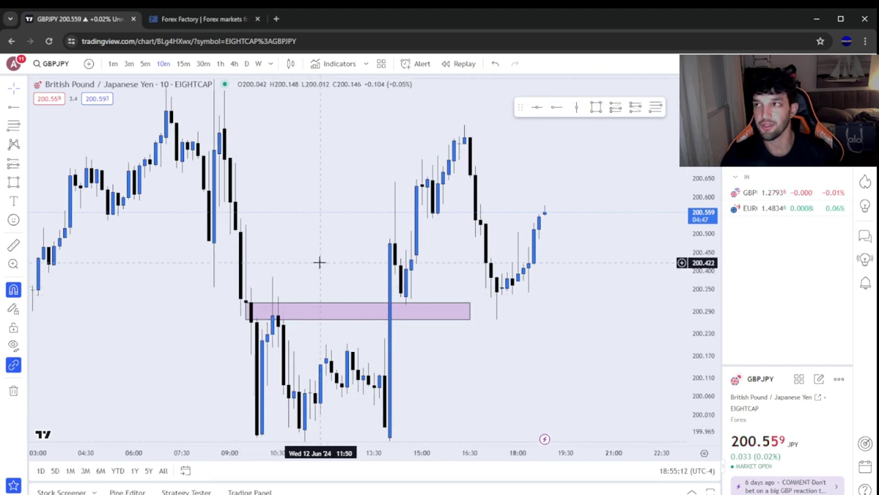
On the 5-minute chart, draw a rectangle directly above the existing zone, reaching up to about 200.448 and spanning about 09:30 to 15:30
left_click(145, 63)
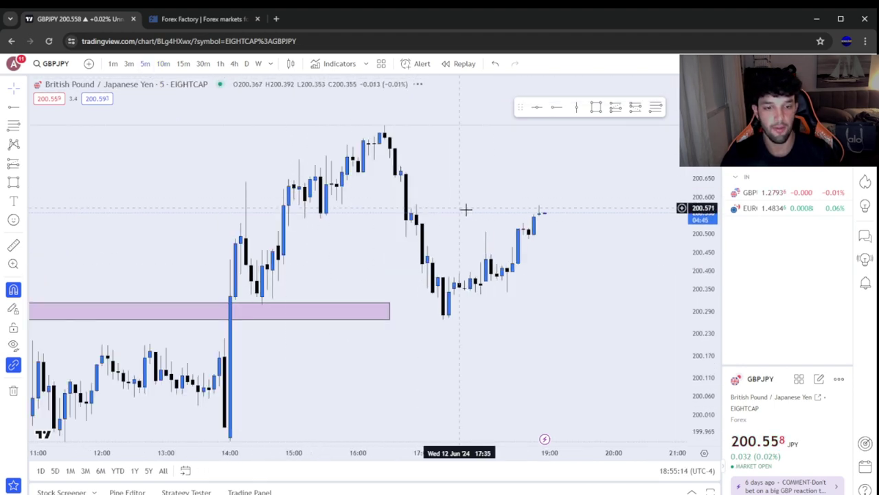
left_click_drag(362, 363, 645, 332)
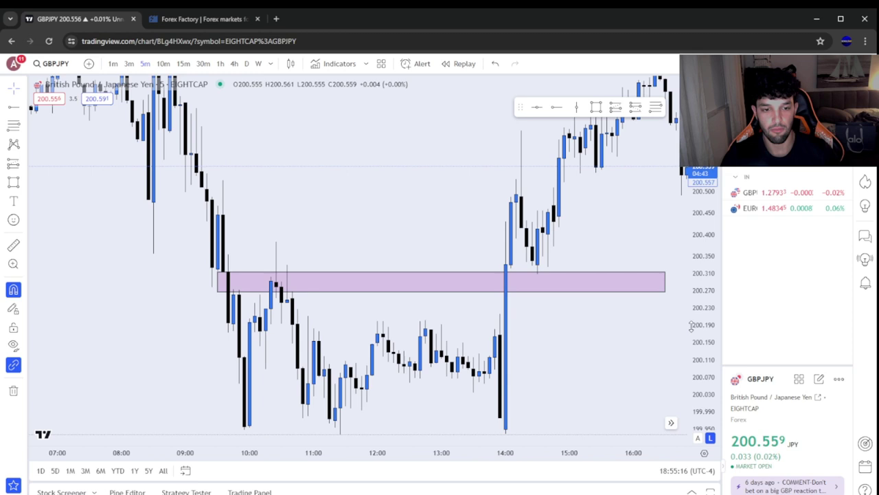
left_click_drag(330, 191, 376, 219)
left_click(596, 107)
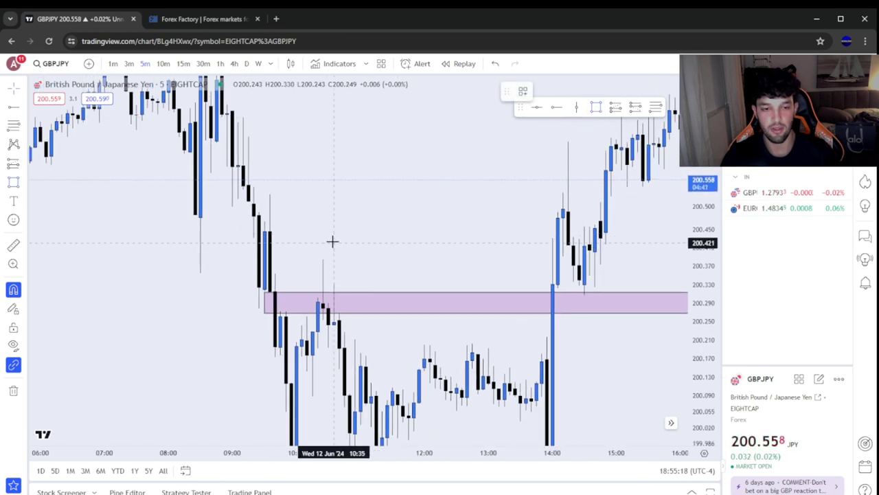
mouse_move(265, 231)
left_mouse_down()
mouse_move(489, 275)
mouse_move(687, 275)
mouse_move(649, 291)
left_mouse_up()
left_click(650, 347)
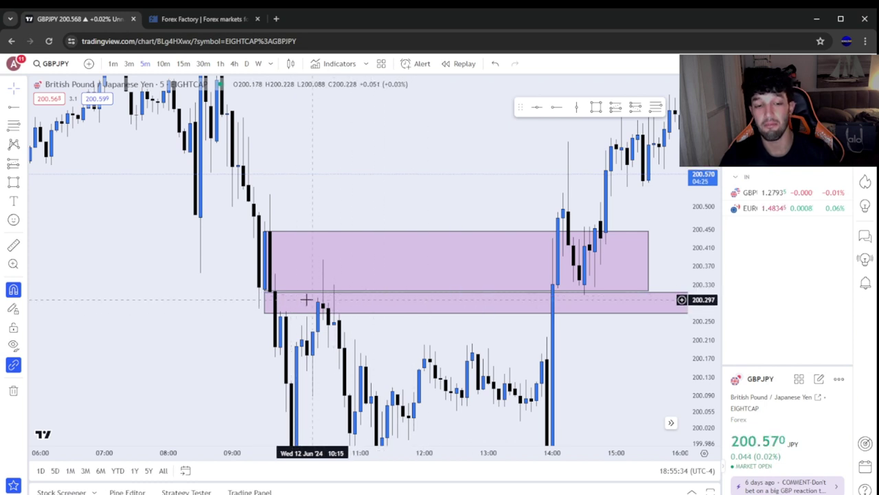
On the 1-minute chart, draw a thin rectangle inside the upper zone from about 200.382 to 200.36, starting at about 09:39
left_click_drag(461, 325, 465, 262)
left_click(113, 64)
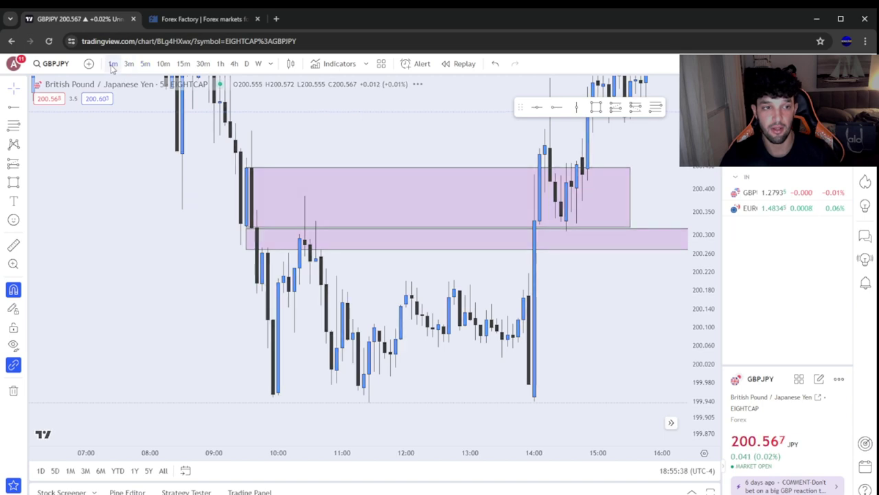
scroll(253, 296, "up", 5)
scroll(255, 296, "down", 12)
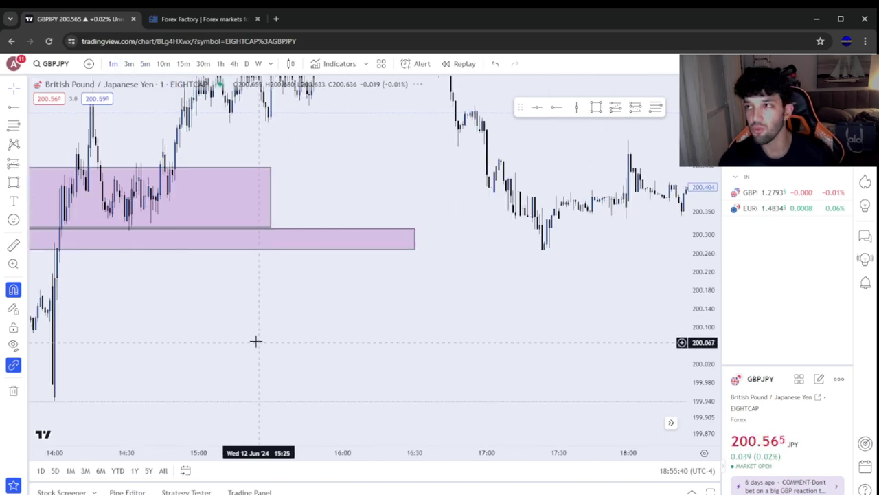
left_click_drag(255, 341, 543, 406)
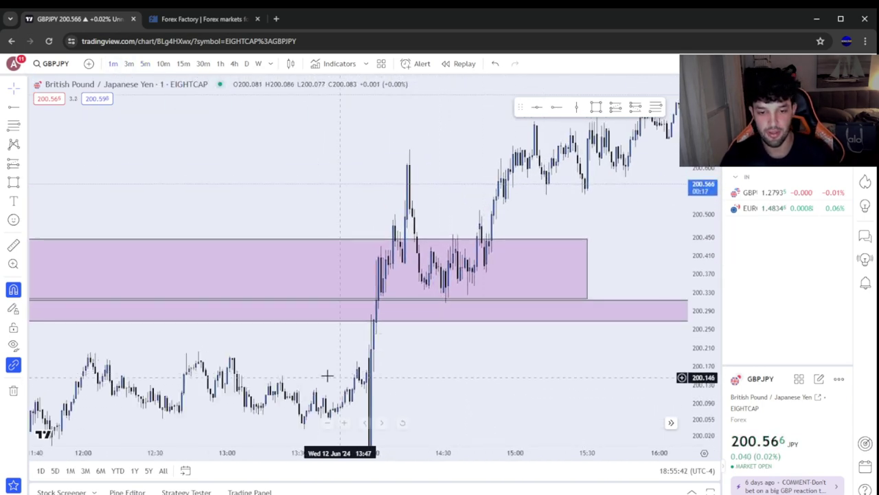
left_click_drag(254, 349, 553, 278)
left_click_drag(237, 317, 424, 309)
scroll(424, 309, "left", 4)
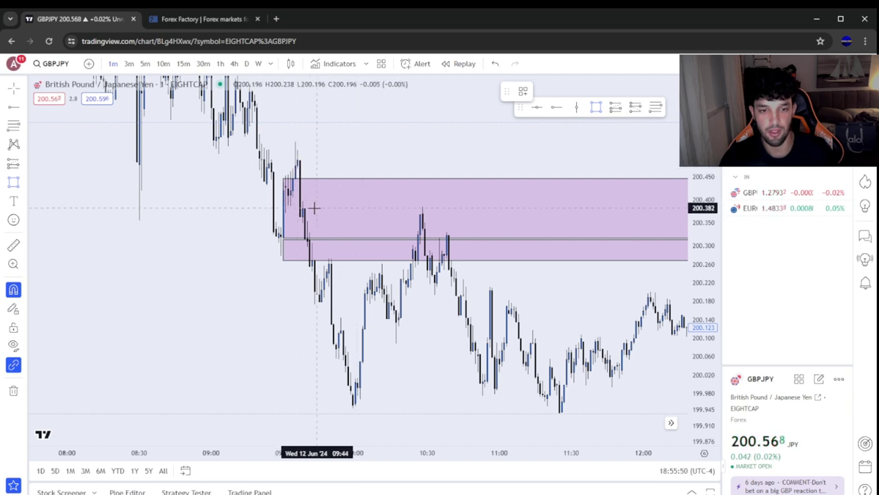
mouse_move(305, 208)
left_mouse_down()
mouse_move(529, 204)
mouse_move(606, 208)
mouse_move(607, 218)
left_mouse_up()
left_click(435, 162)
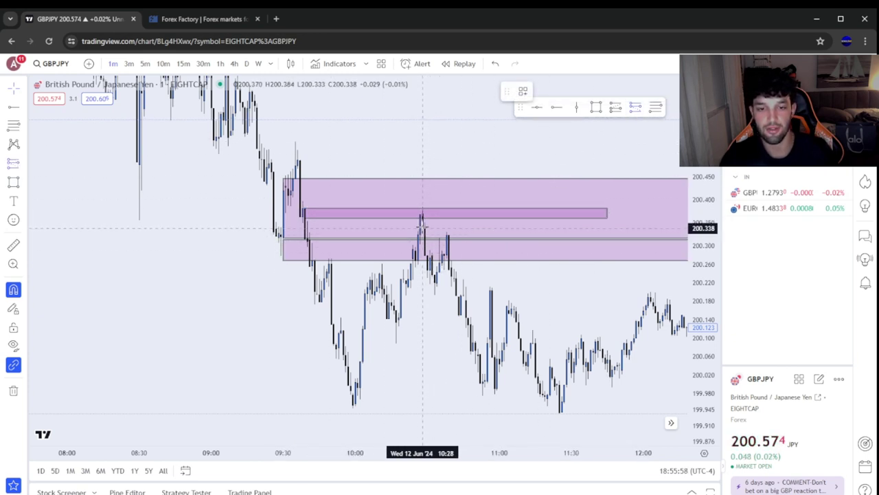
Place a short position at the 10:28 candle with entry at 200.338 and its stop at 200.448, the upper zone's top
left_click(423, 225)
left_click_drag(422, 137, 423, 178)
left_click_drag(562, 283, 560, 247)
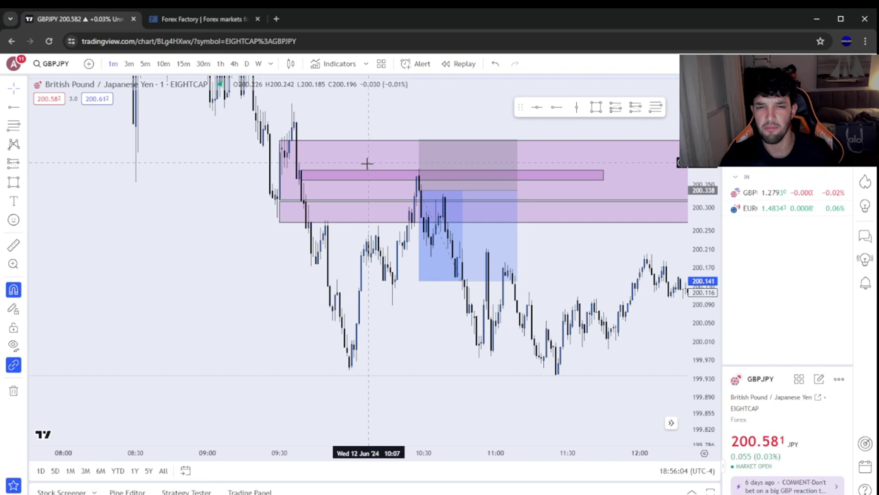
Examine the marked zones and the short position against the wider price move on the 5-minute chart
left_click(145, 64)
scroll(343, 288, "down", 8)
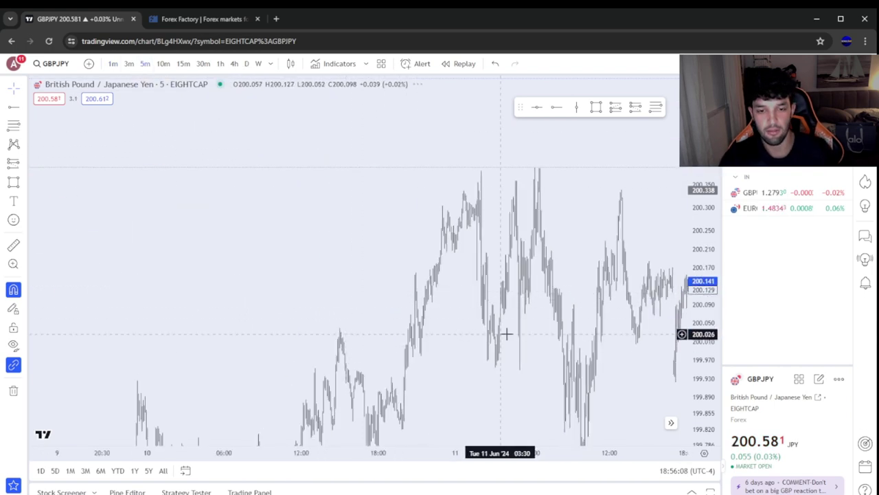
left_click_drag(515, 336, 102, 337)
left_click_drag(567, 259, 495, 290)
left_click_drag(708, 203, 707, 388)
scroll(387, 289, "up", 3)
scroll(456, 310, "up", 2)
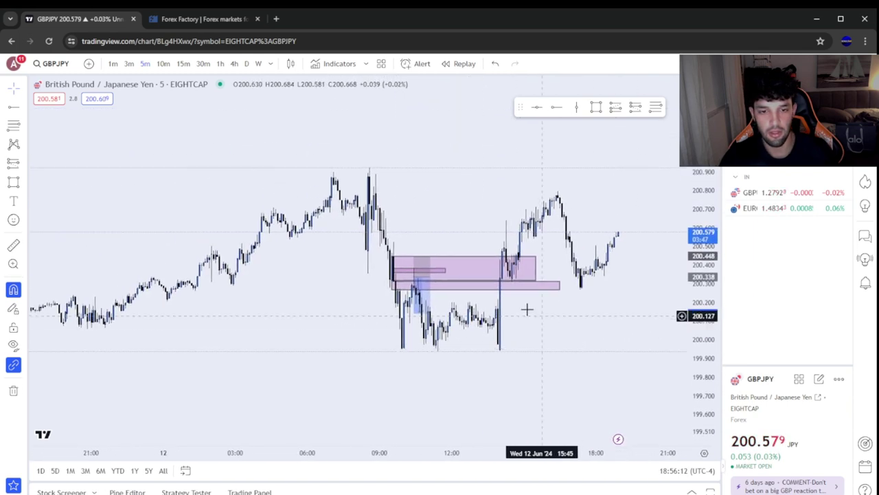
Return to the 1-minute chart and reset the chart view
left_click(112, 63)
left_click_drag(314, 300, 520, 304)
right_click(524, 305)
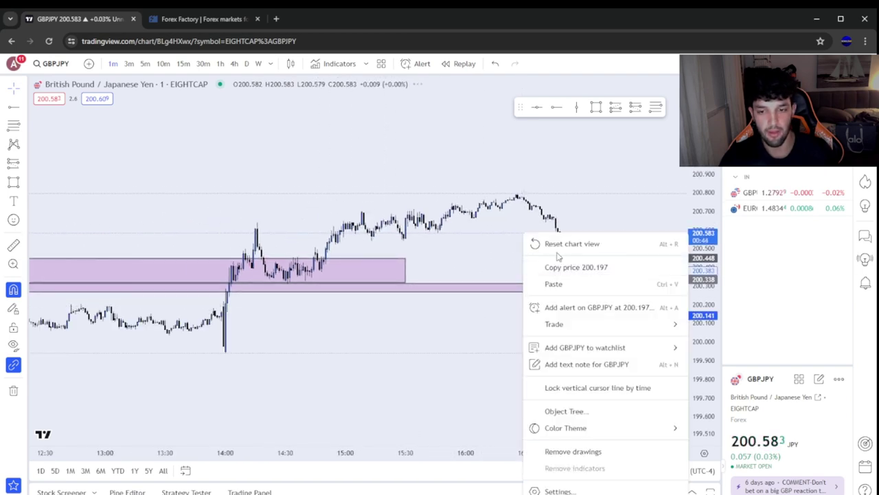
left_click(560, 244)
scroll(321, 314, "up", 5)
scroll(329, 309, "down", 9)
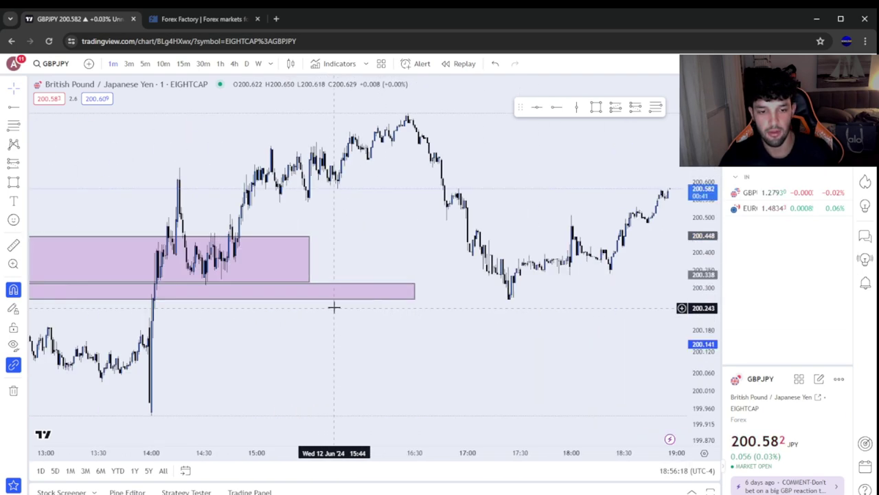
Lower the short position's target to 199.959 and extend the position's width to about 12:00
left_click_drag(334, 307, 711, 342)
left_click_drag(297, 302, 459, 302)
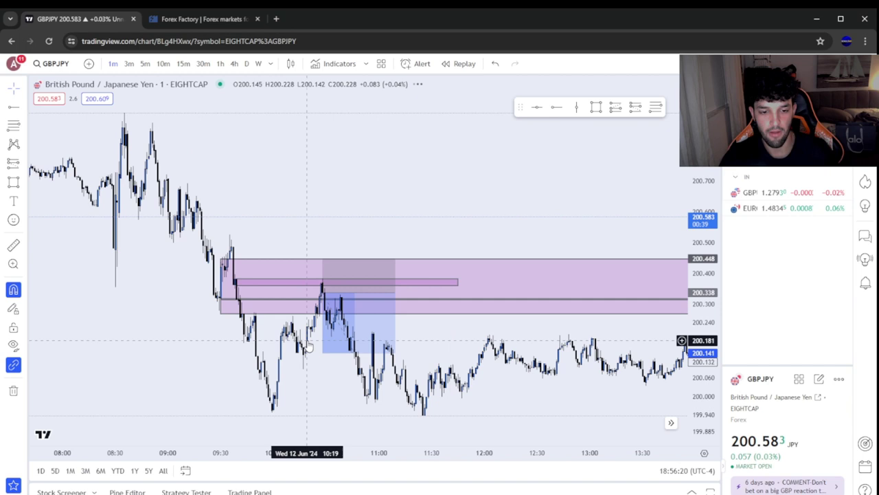
left_click_drag(342, 351, 343, 409)
left_click_drag(397, 292, 484, 293)
left_click(563, 379)
left_click_drag(711, 368, 698, 254)
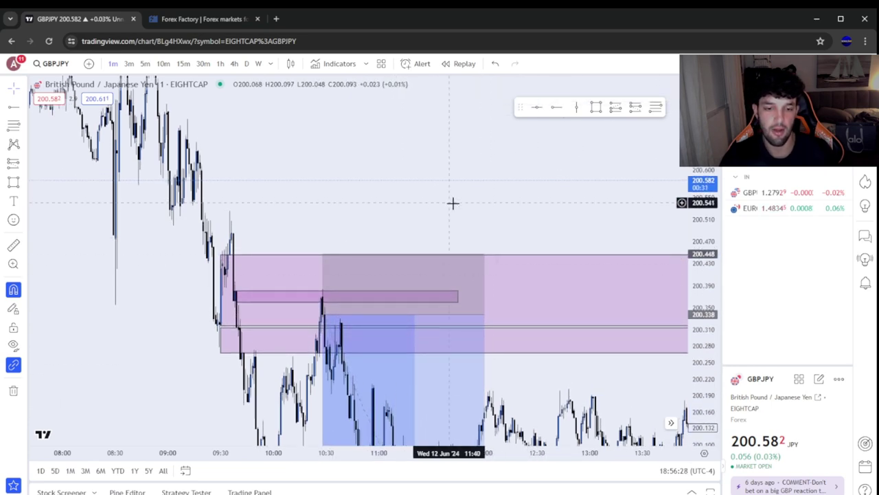
left_click_drag(499, 209, 456, 72)
left_click_drag(551, 384, 587, 382)
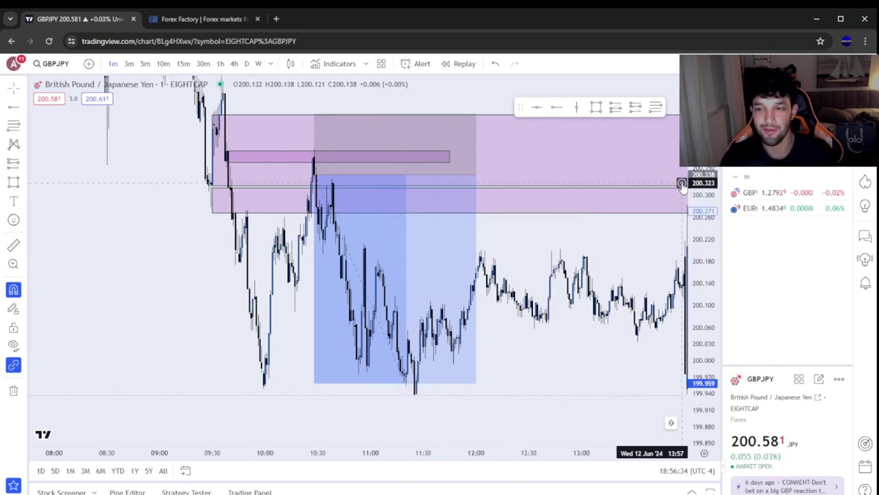
Remove all drawings from the chart, switch to the 15-minute timeframe and reset the chart view
left_click_drag(706, 223, 707, 240)
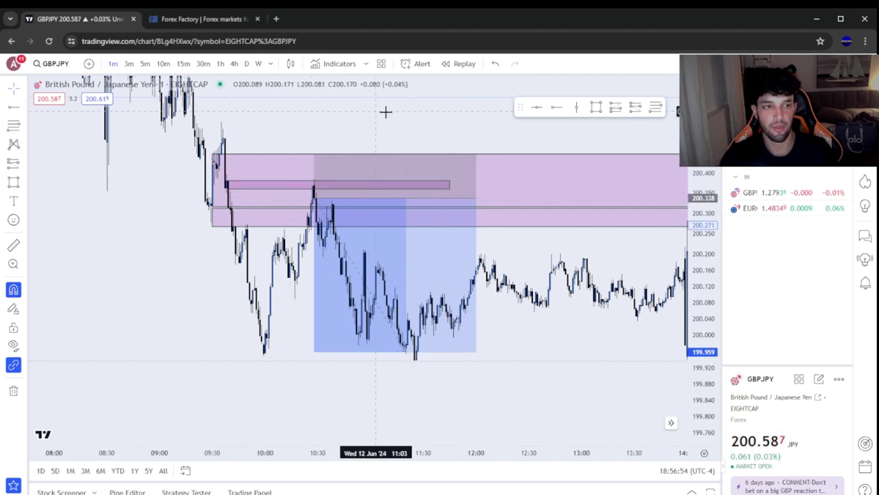
left_click(13, 390)
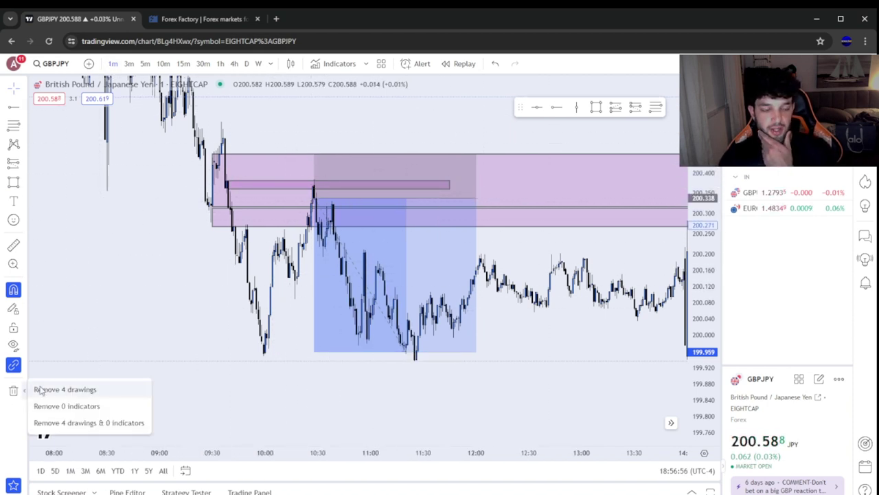
left_click(35, 390)
left_click(183, 63)
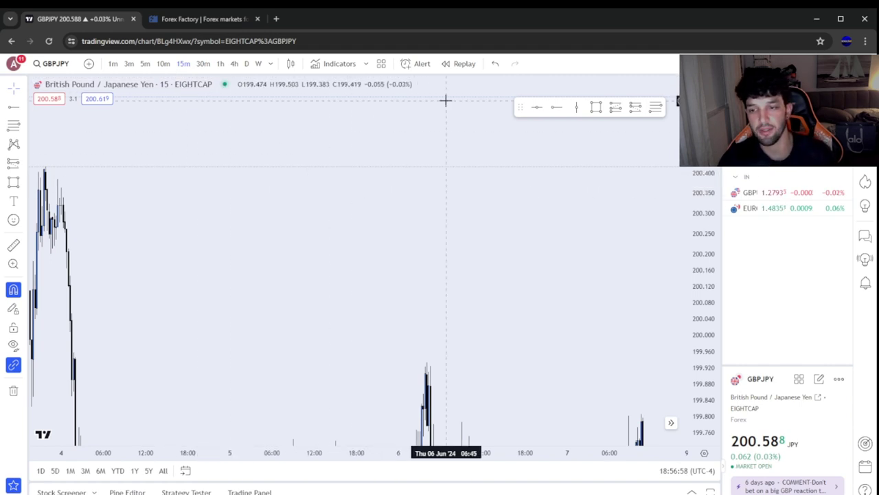
right_click(459, 167)
left_click(521, 176)
scroll(449, 310, "up", 2)
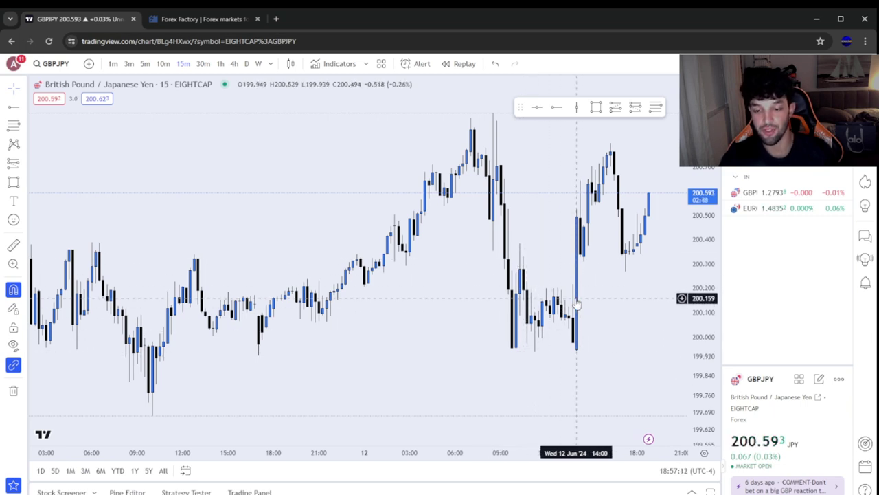
Check the 12 June economic calendar on Forex Factory and return to the GBPJPY chart
left_click(204, 19)
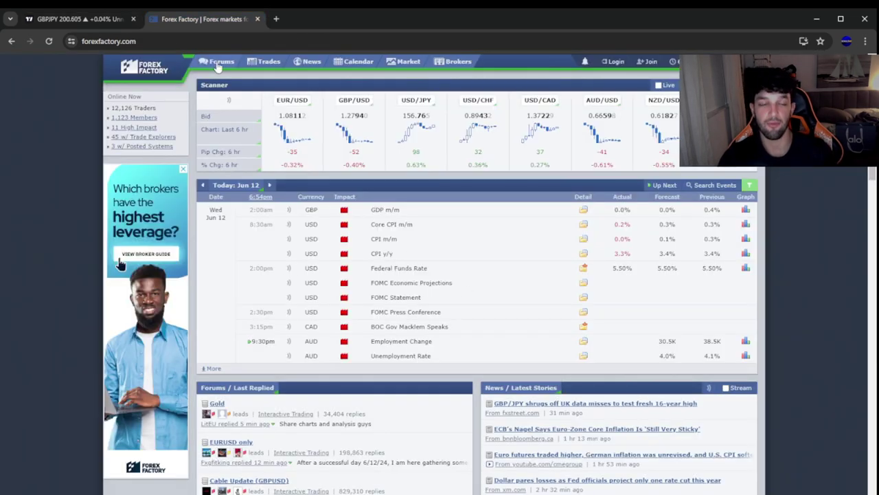
left_click(86, 18)
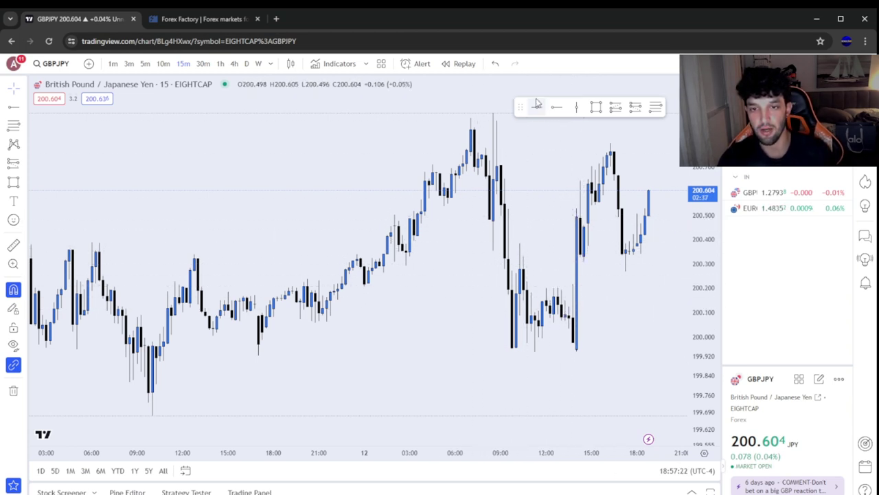
Mark the highs at 200.384 and 200.200 before the 14:00 surge with horizontal rays and delete both rays again
left_click(519, 235)
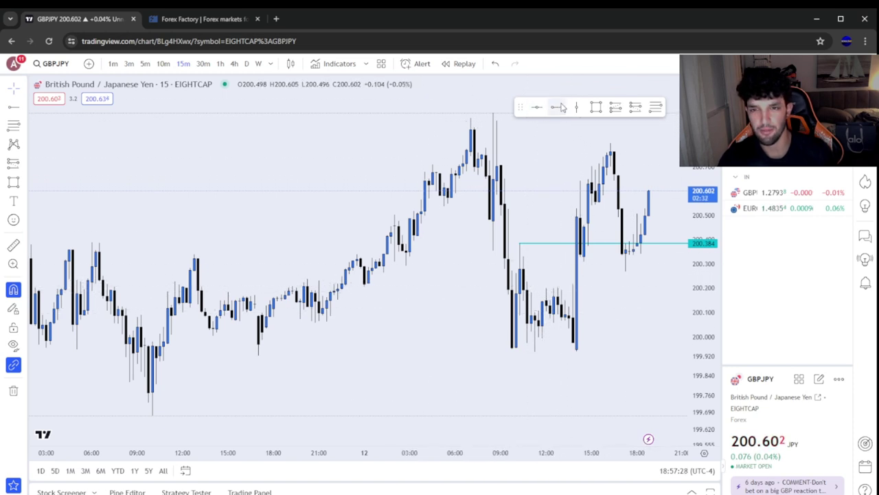
left_click(546, 287)
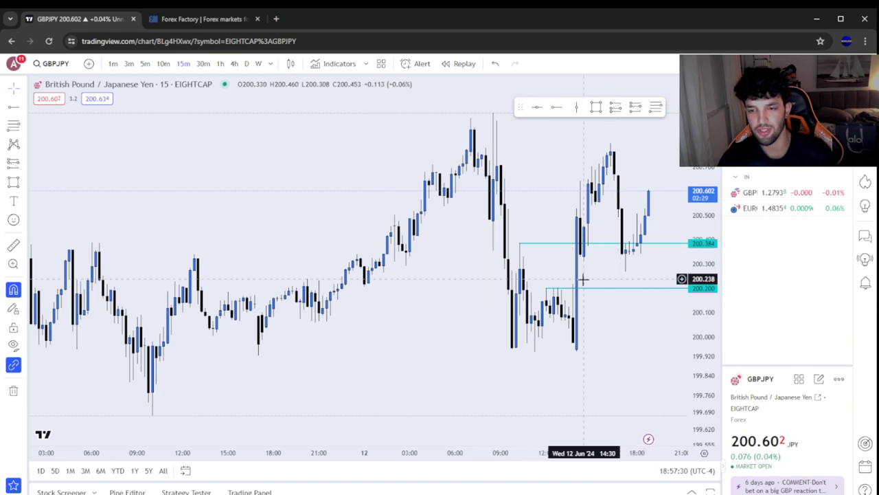
key("Delete")
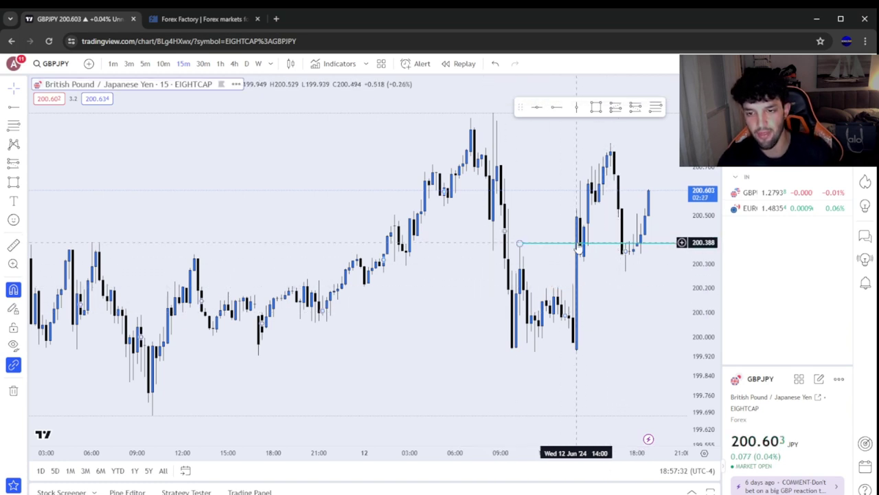
left_click(587, 243)
key("Delete")
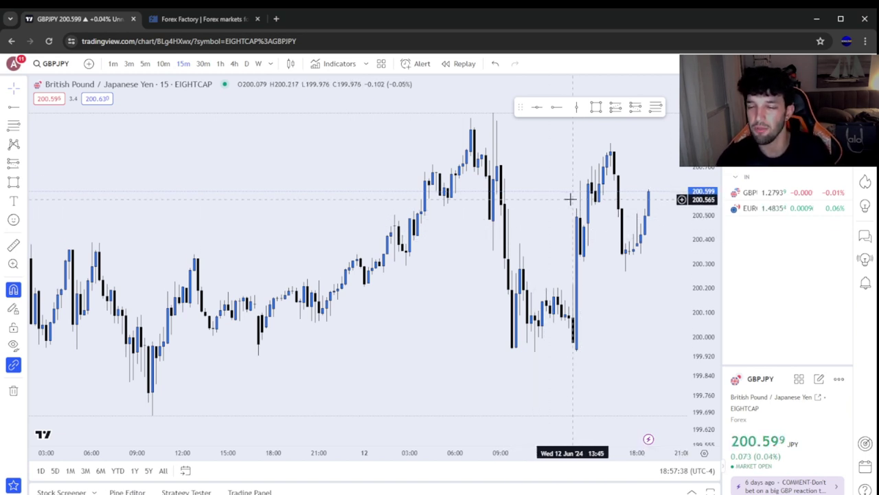
Compare the 14:00 surge and the following pullback on the 15-minute, 10-minute and 5-minute charts
scroll(456, 254, "down", 3)
scroll(472, 279, "up", 7)
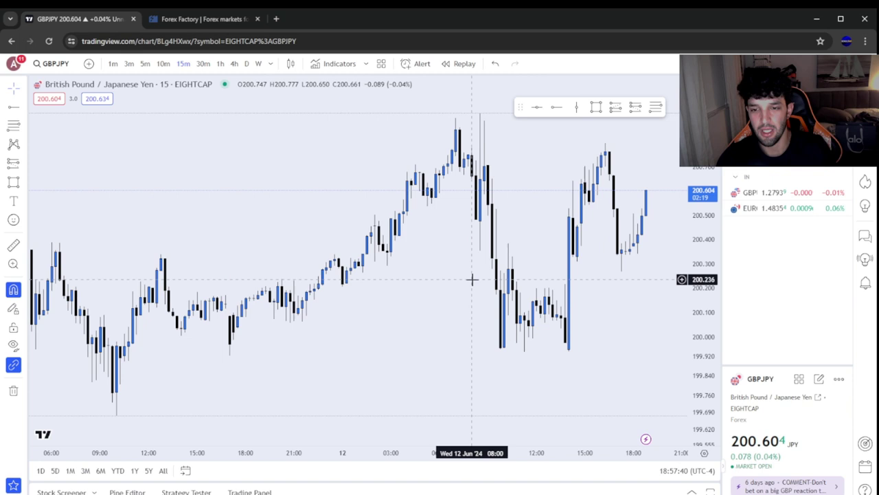
scroll(484, 294, "down", 1)
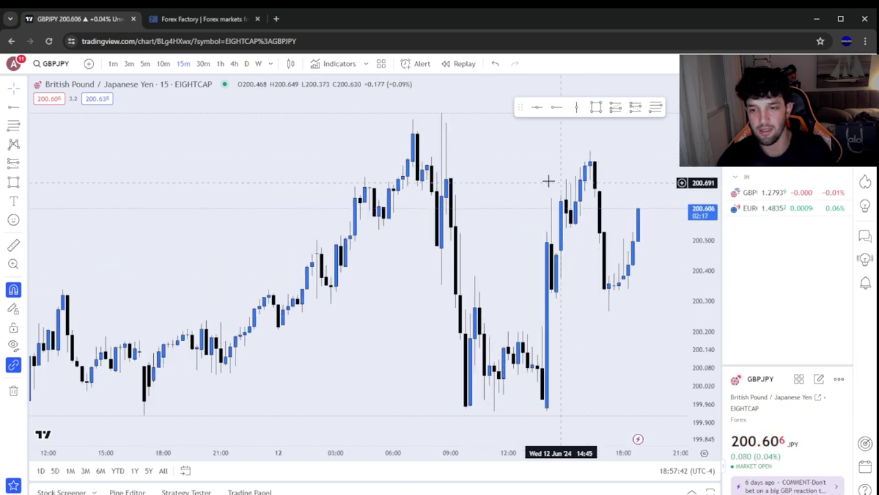
left_click(164, 63)
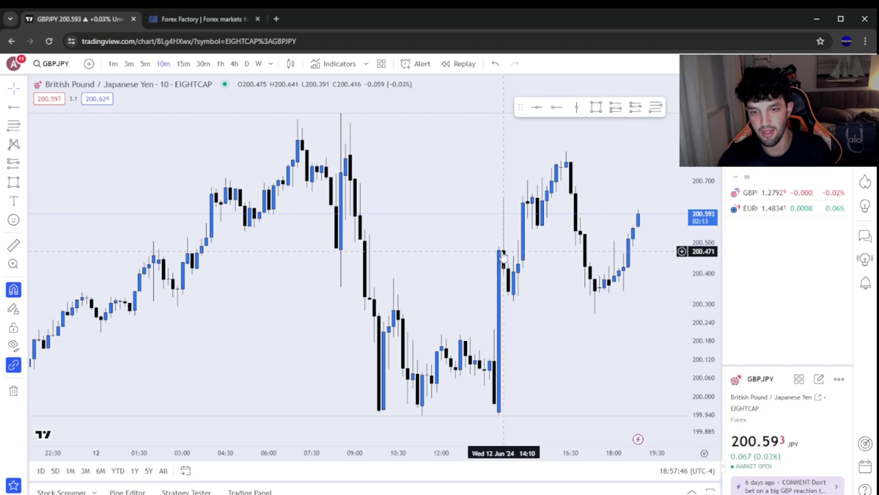
left_click(147, 63)
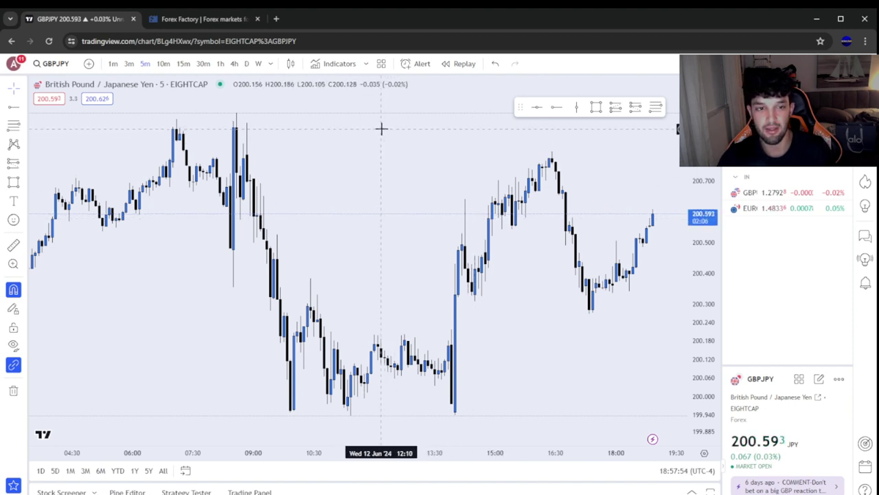
On the 15-minute chart, draw a zone rectangle from 14:15 to 20:45, spanning 200.328 down to about 200.226
left_click(182, 63)
scroll(587, 347, "up", 3)
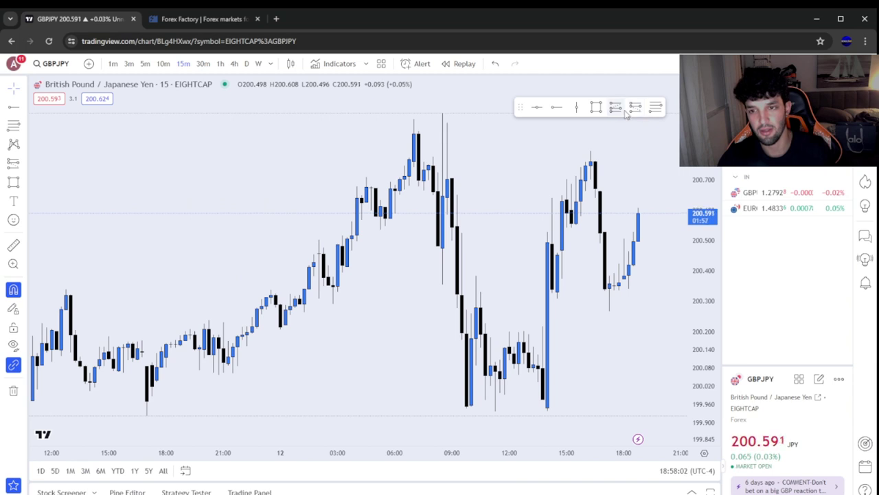
left_click(594, 108)
mouse_move(552, 294)
left_mouse_down()
mouse_move(659, 353)
mouse_move(677, 324)
left_mouse_up()
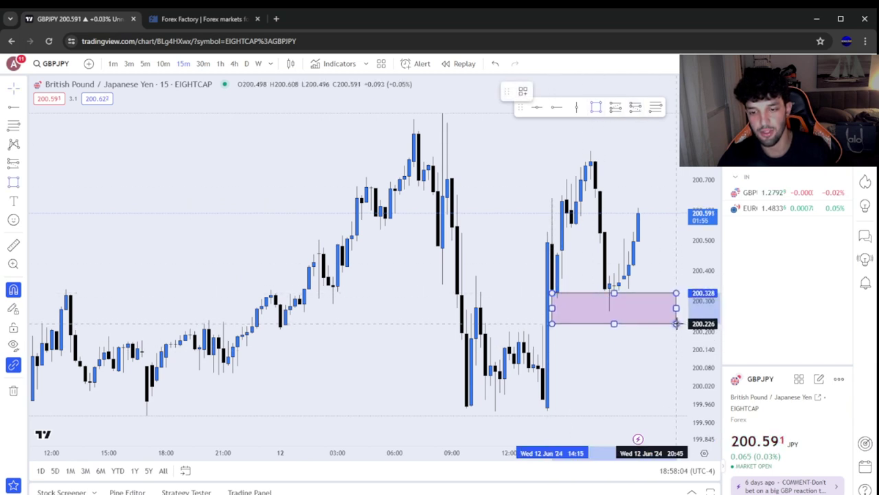
left_click(628, 375)
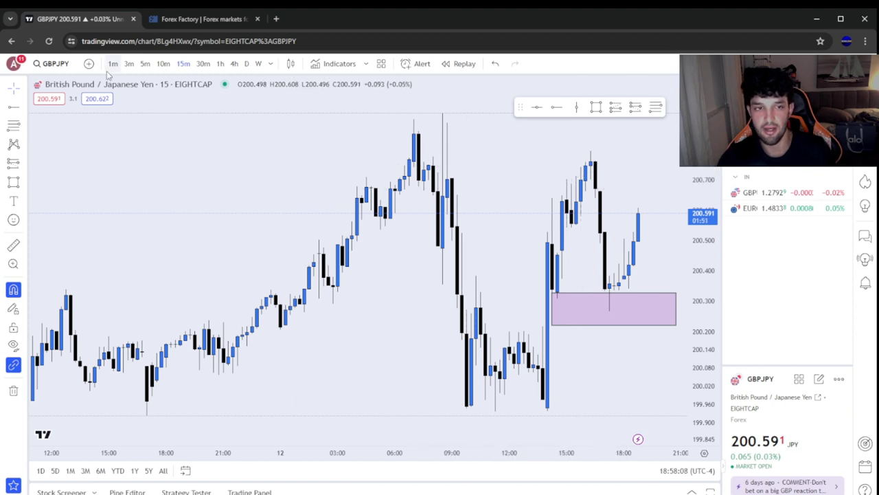
Check the marked zone on the 5-minute chart and switch to the 1-hour chart
left_click(145, 63)
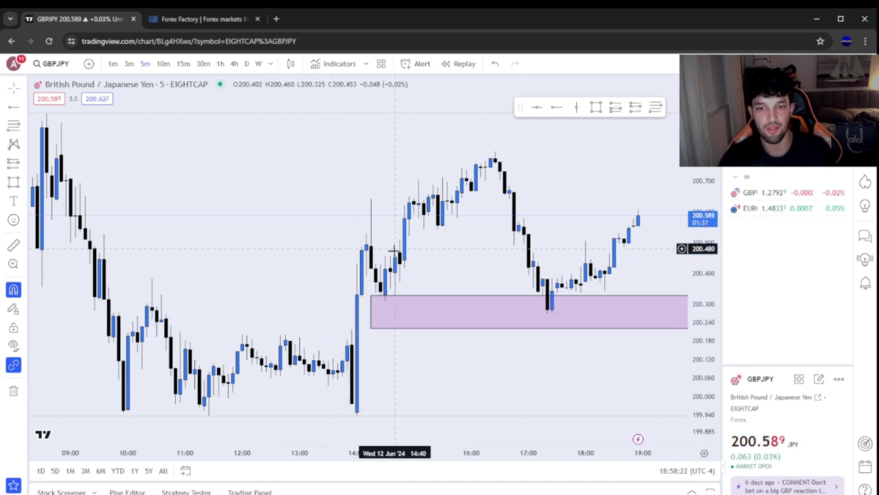
left_click(220, 63)
left_click_drag(537, 273, 398, 307)
left_click_drag(700, 178, 701, 194)
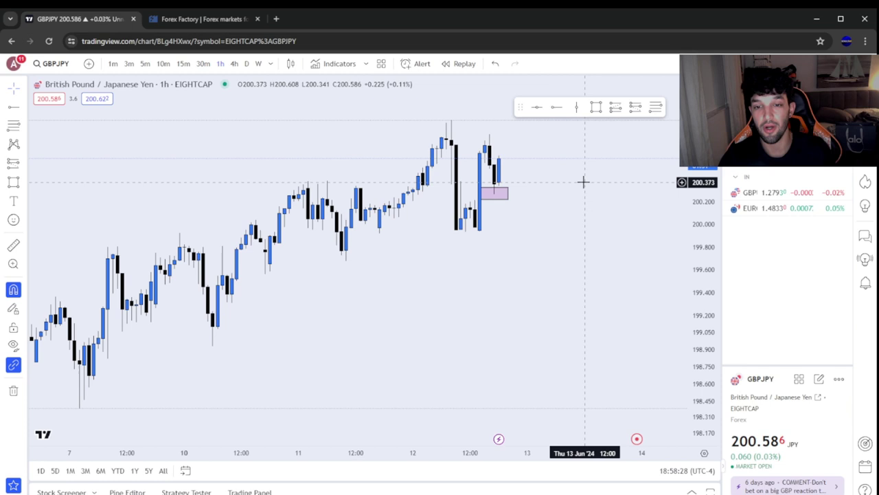
left_click_drag(603, 76, 603, 129)
left_click(596, 108)
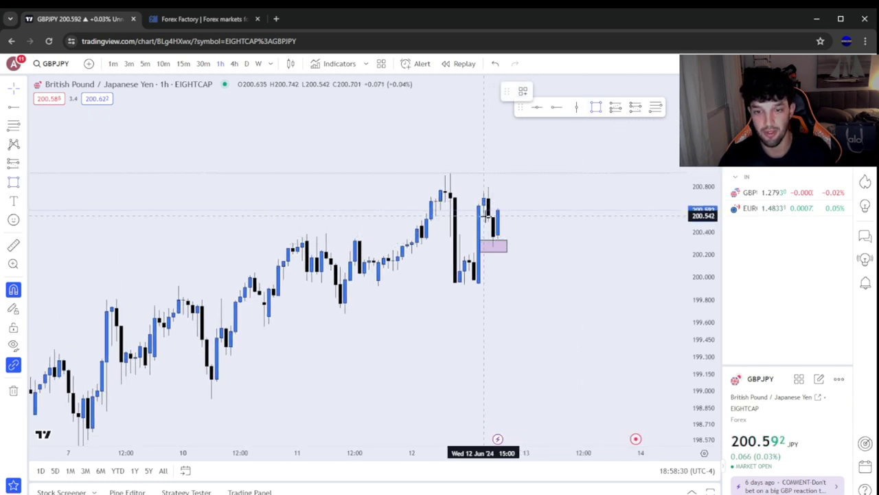
left_click(555, 230)
left_click(536, 226)
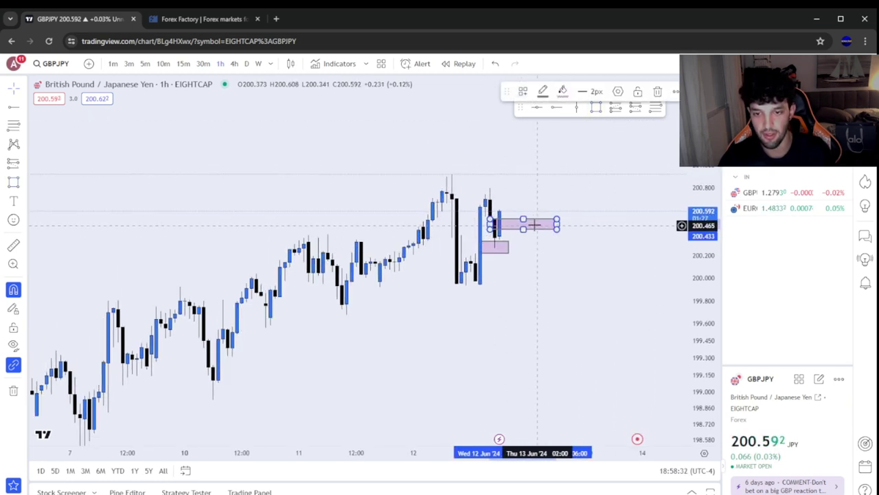
left_click(540, 224)
key("Delete")
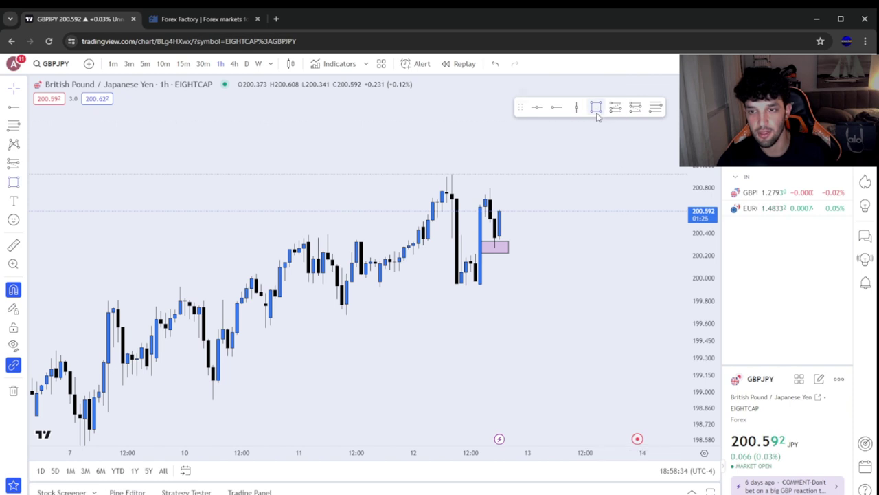
Draw a zone rectangle on the 1-hour chart from 200.542 at the 15:00 candle down to the smaller zone's bottom edge
mouse_move(485, 218)
left_mouse_down()
mouse_move(506, 250)
mouse_move(600, 254)
left_mouse_up()
left_click(584, 282)
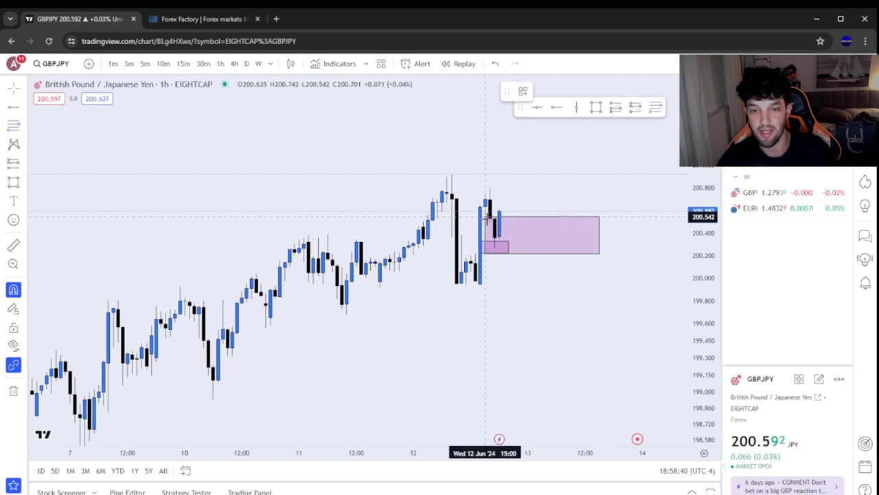
left_click_drag(486, 217, 642, 251)
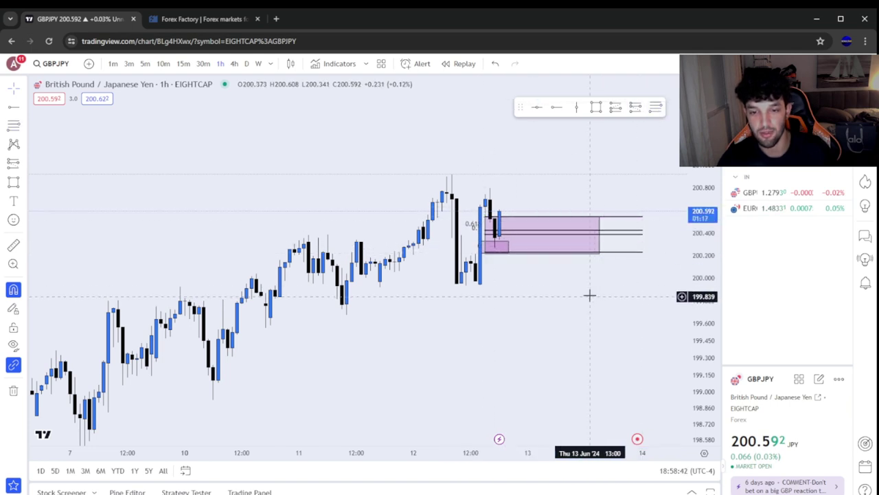
left_click(555, 235)
key("Delete")
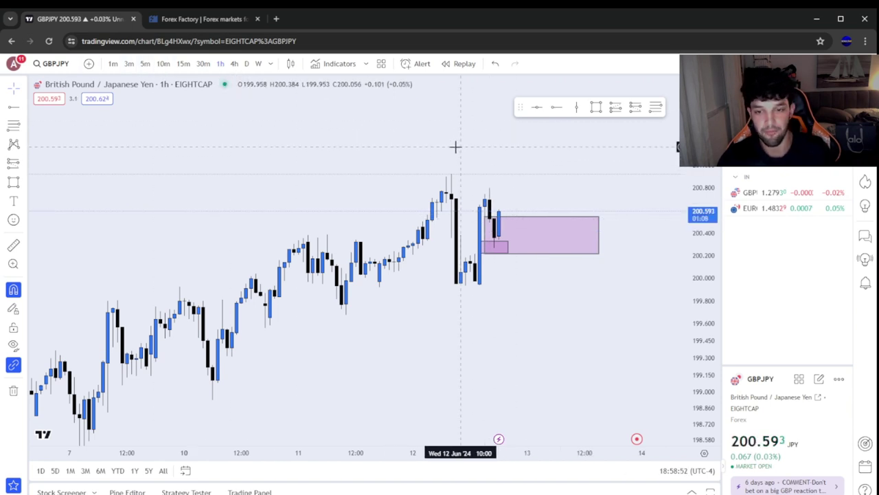
Draw a Fibonacci retracement from 200.542 at the 15:00 candle to the 1-hour zone's bottom edge, extending to about 05:00 on 14 June
key("alt+f")
left_click(485, 217)
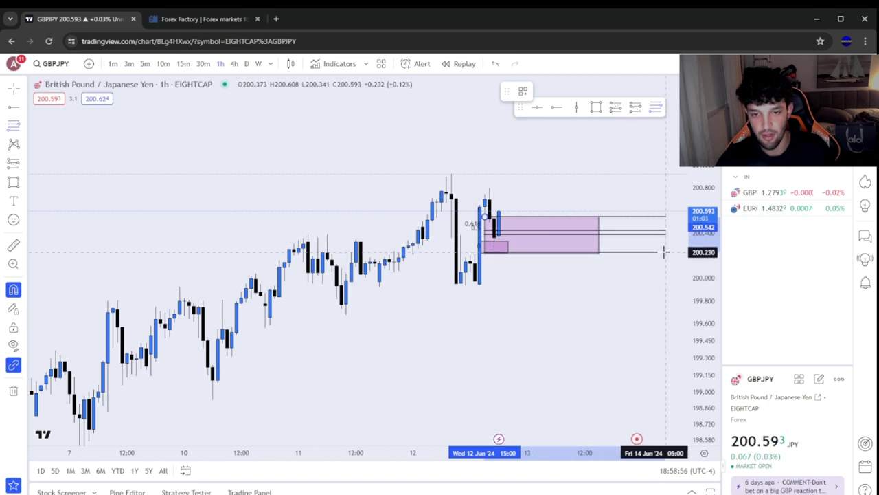
left_click(664, 253)
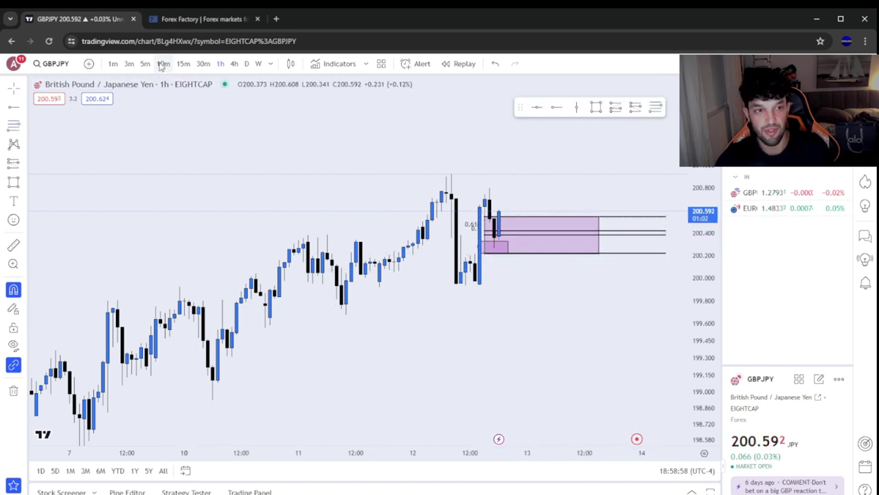
Switch to the 15-minute chart and delete the smaller zone rectangle
left_click(182, 63)
left_click_drag(701, 356, 702, 202)
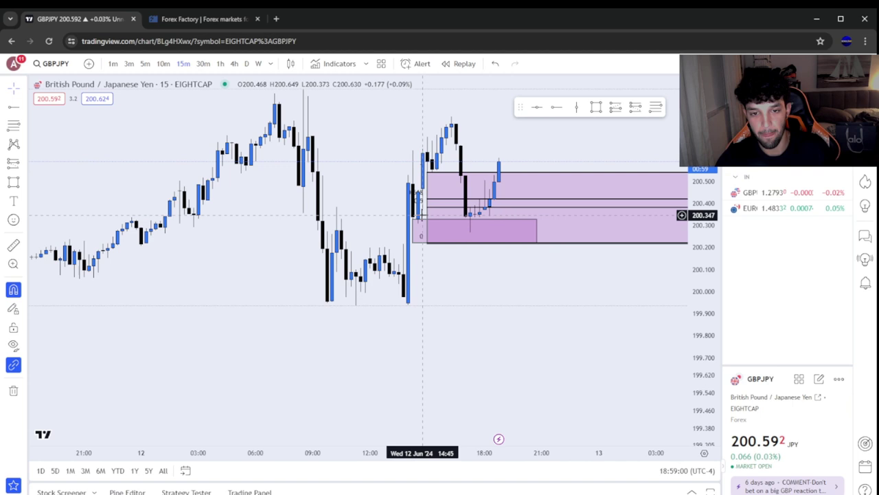
left_click(417, 224)
key("Delete")
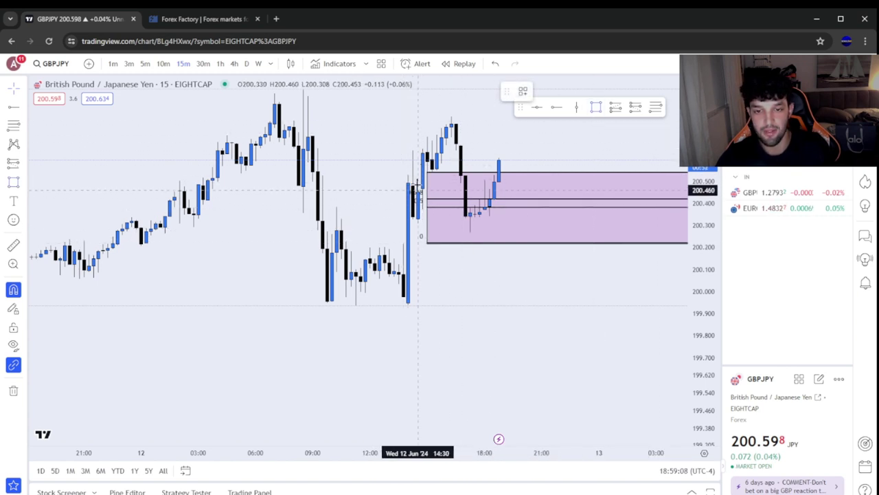
Try a 15-minute zone rectangle from 200.489 to 200.347 starting at the 14:15 candle, and delete it again
mouse_move(413, 184)
left_mouse_down()
mouse_move(416, 204)
mouse_move(632, 215)
left_mouse_up()
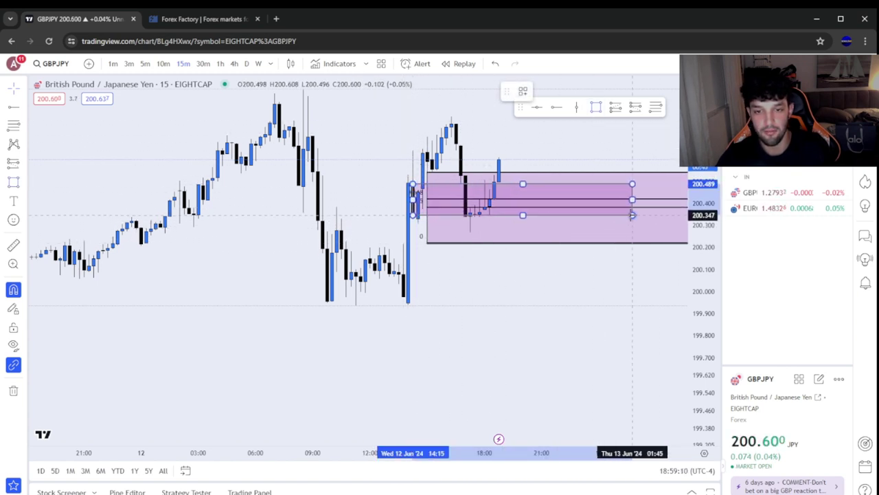
left_click(587, 272)
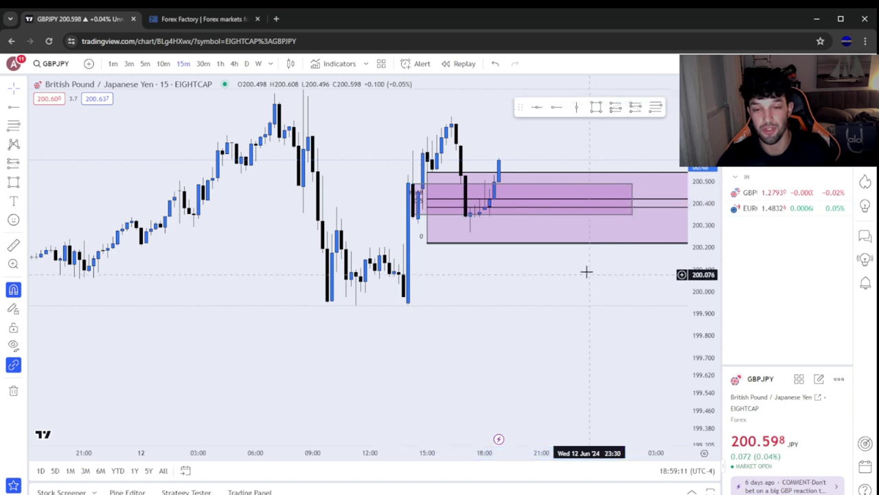
left_click(422, 212)
key("Delete")
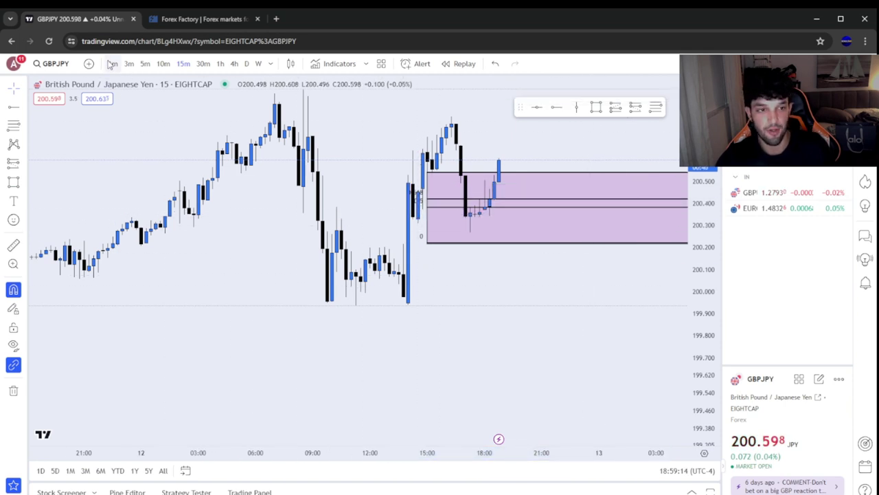
Switch to the 1-minute chart and examine the price action from the 14:00 news candle through the 1-hour zone
left_click(143, 63)
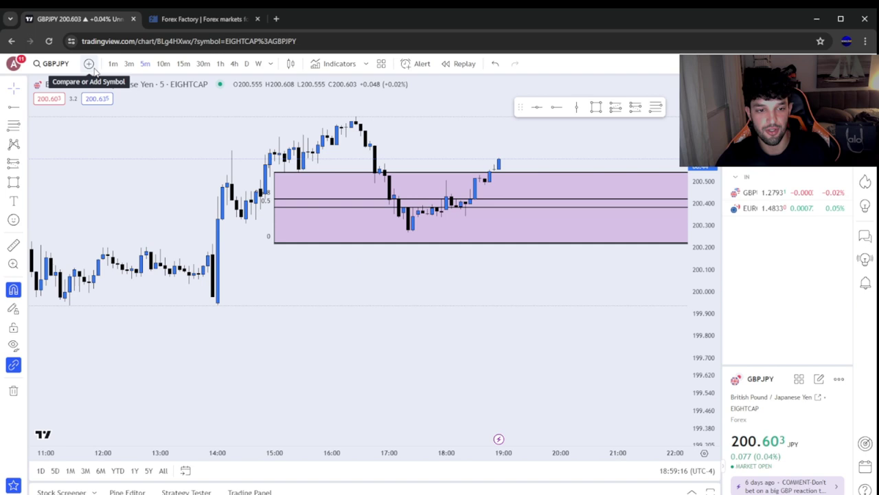
left_click(112, 63)
scroll(314, 281, "down", 5)
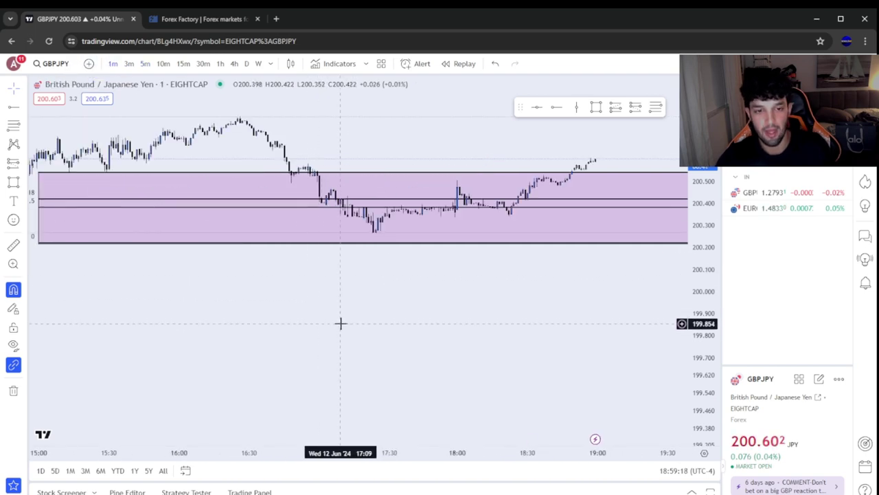
left_click_drag(516, 303, 316, 377)
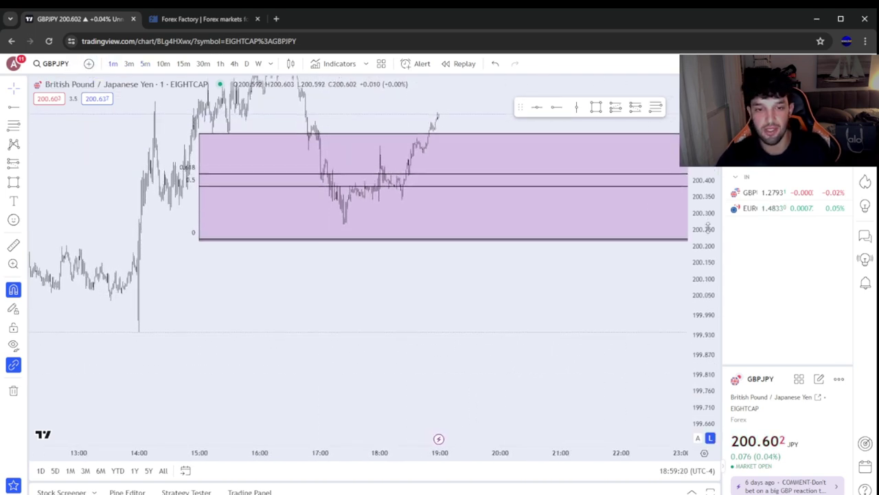
scroll(337, 304, "down", 2)
scroll(327, 308, "up", 4)
left_click_drag(266, 312, 473, 338)
scroll(414, 344, "up", 3)
scroll(416, 343, "left", 3)
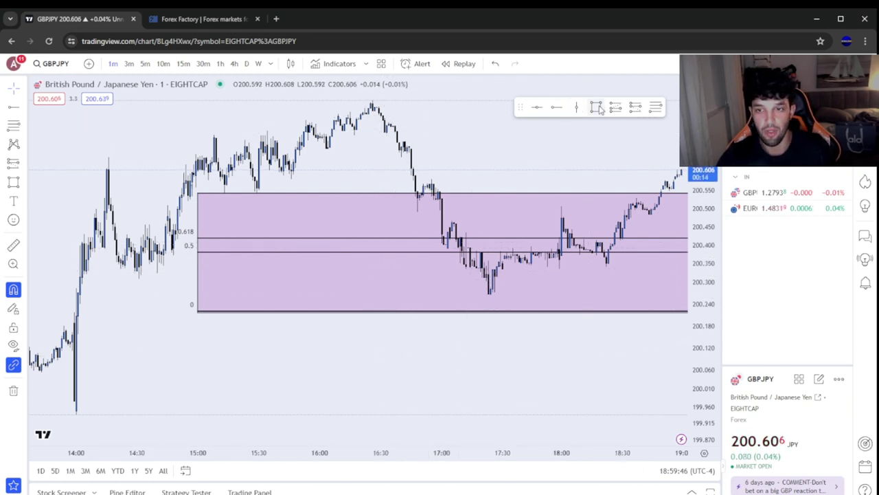
Try a 1-minute zone rectangle down to about 200.31, starting just after the 14:00 candle, and delete it again
mouse_move(84, 233)
left_mouse_down()
mouse_move(363, 273)
mouse_move(663, 285)
mouse_move(659, 263)
mouse_move(667, 278)
left_mouse_up()
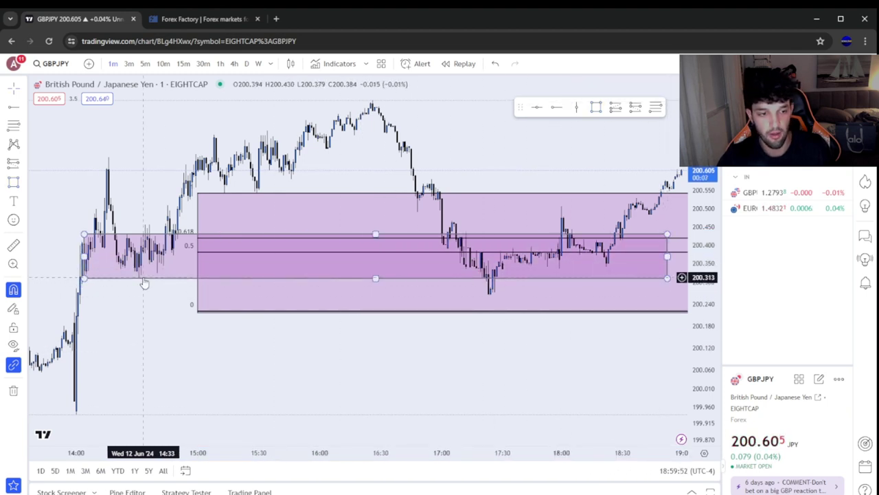
key("Delete")
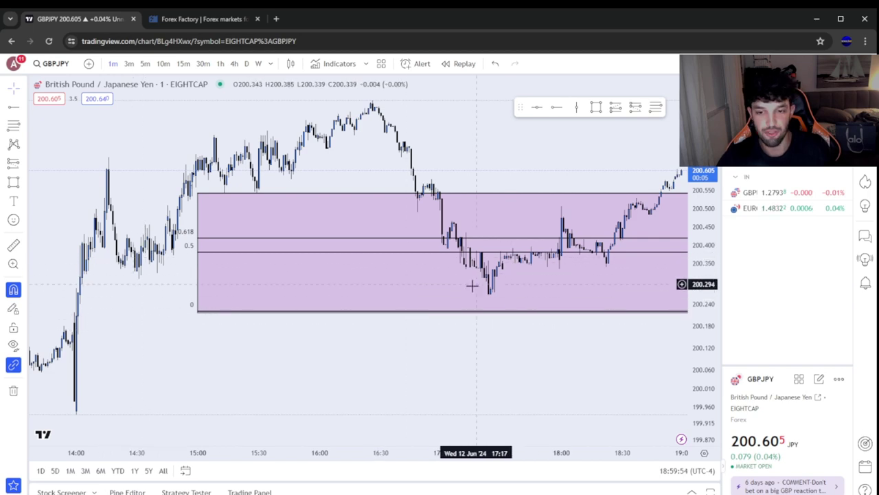
Place a long position entering at 200.382 at 17:19, with stop at 200.220 and target at 200.789, extended to 19:47
scroll(312, 369, "up", 5)
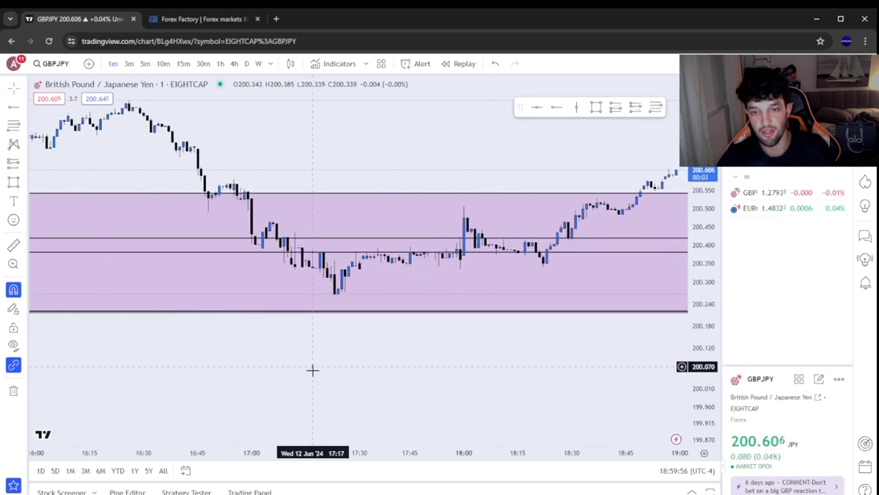
scroll(358, 390, "down", 8)
mouse_move(592, 358)
left_mouse_down()
mouse_move(441, 339)
mouse_move(421, 353)
left_mouse_up()
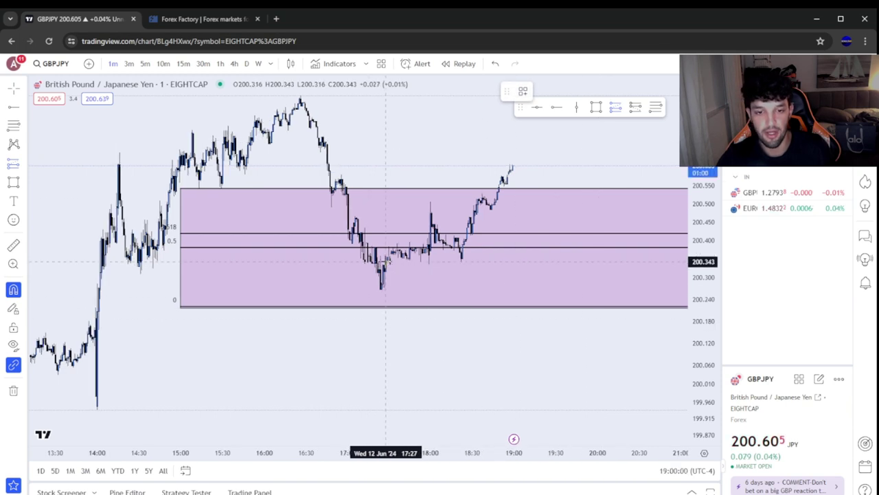
left_click(375, 247)
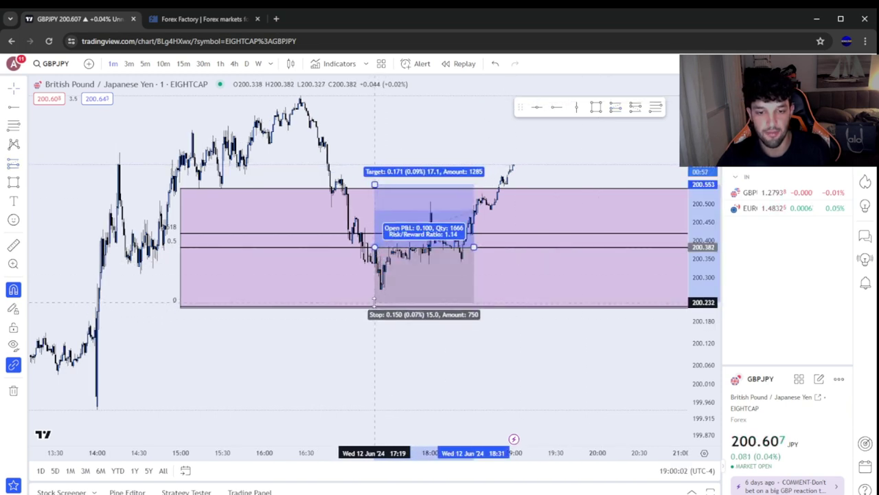
left_click_drag(372, 306, 373, 306)
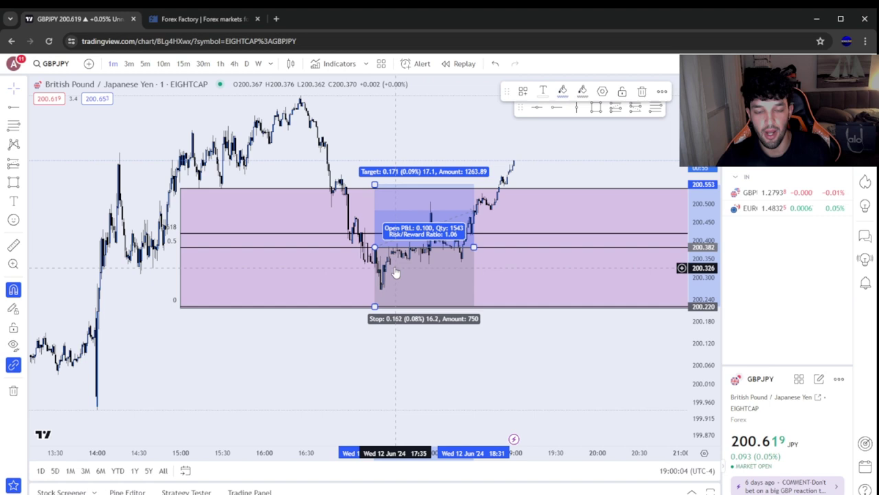
left_click_drag(374, 185, 369, 98)
left_click_drag(474, 247, 583, 246)
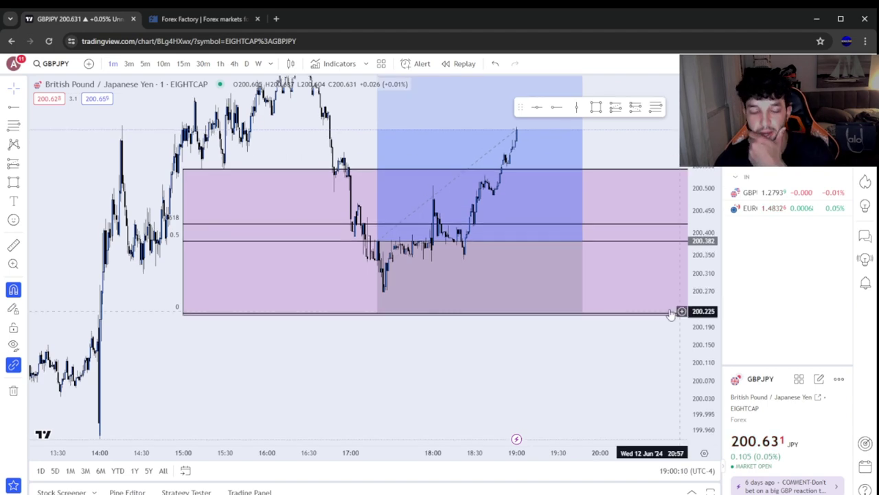
On the 5-minute chart, draw a zone rectangle from about 200.32 at the candle after 14:00 down to the 1-hour zone's bottom edge
left_click(145, 63)
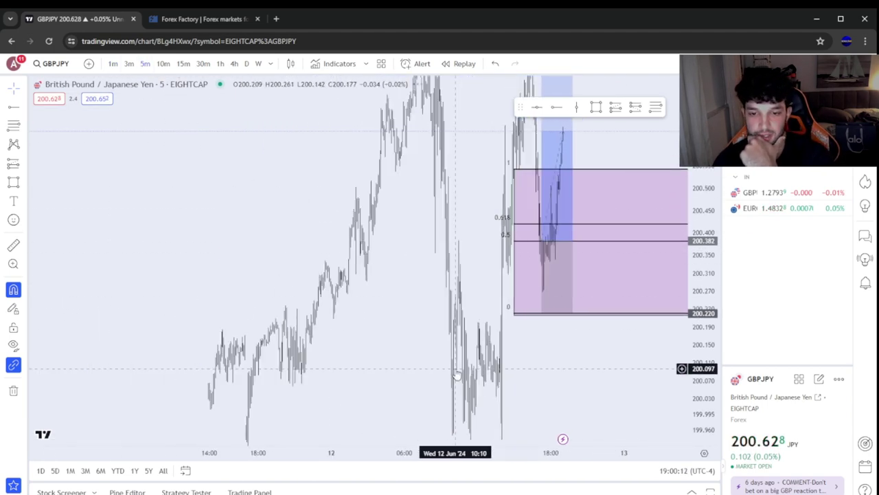
scroll(448, 358, "up", 3)
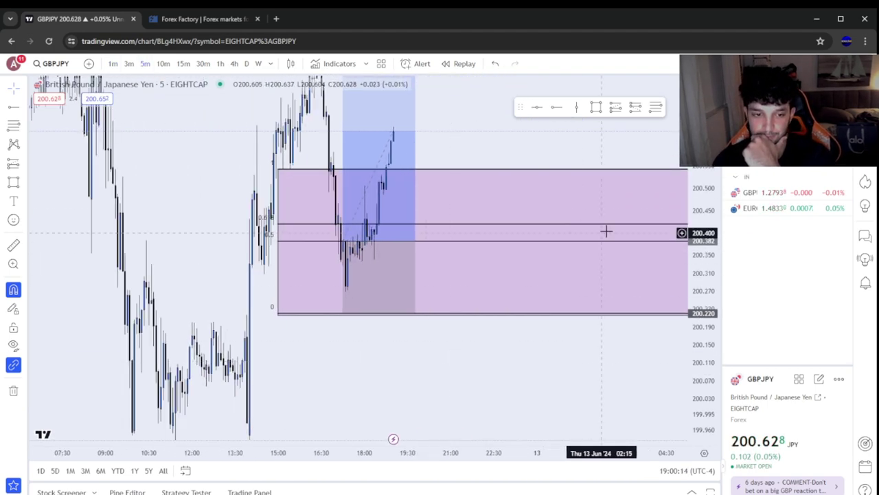
left_click_drag(706, 191, 706, 226)
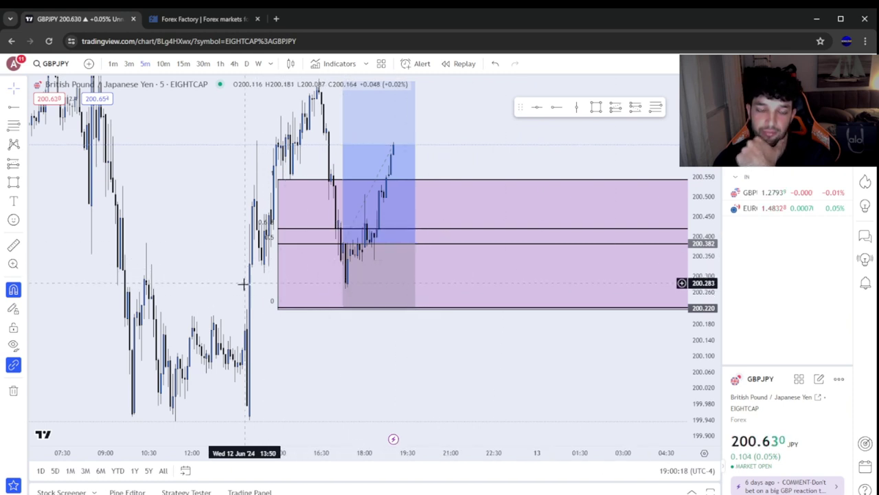
left_click(595, 106)
mouse_move(253, 273)
left_mouse_down()
mouse_move(394, 300)
mouse_move(576, 314)
left_mouse_up()
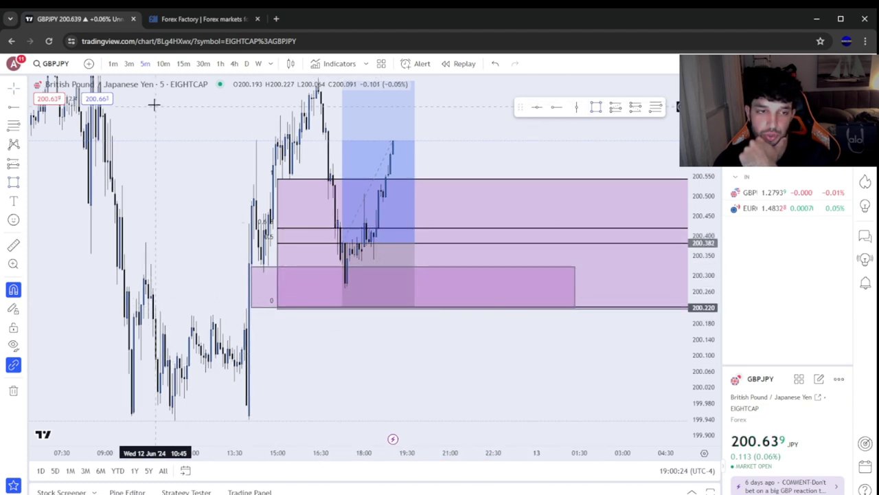
On the 1-minute chart, move the long position's entry to 200.334 at 17:25
left_click(113, 63)
scroll(471, 206, "down", 3)
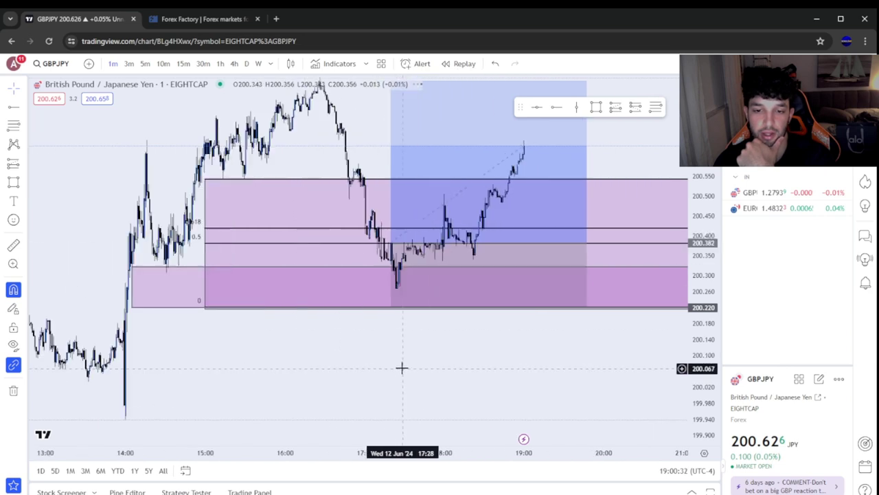
scroll(344, 344, "up", 3)
left_click_drag(292, 325, 474, 424)
scroll(454, 414, "up", 3)
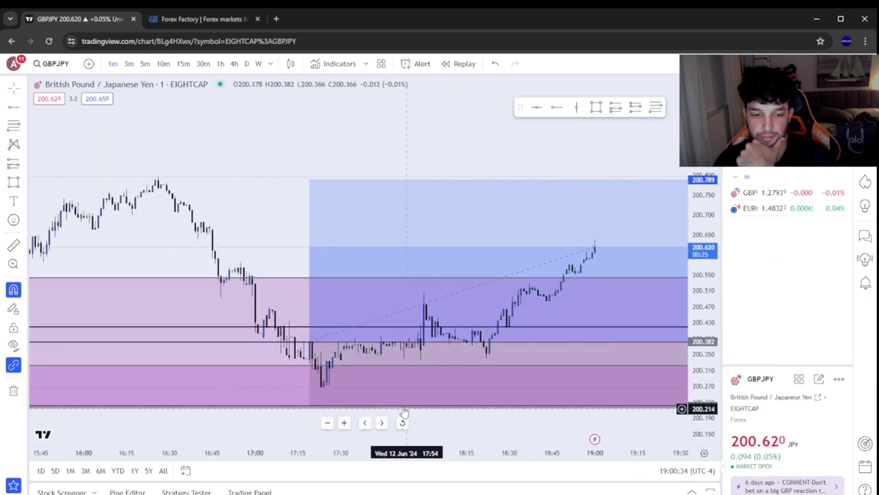
left_click_drag(310, 342, 326, 358)
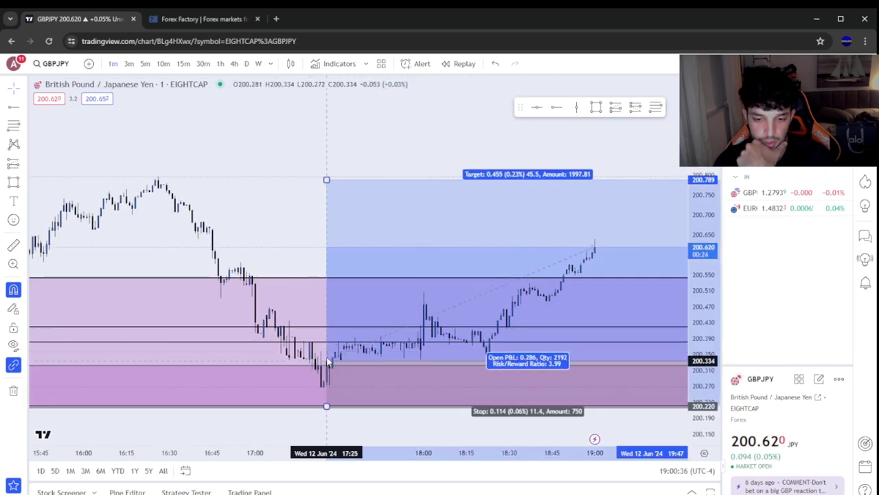
left_click(447, 412)
scroll(388, 424, "down", 5)
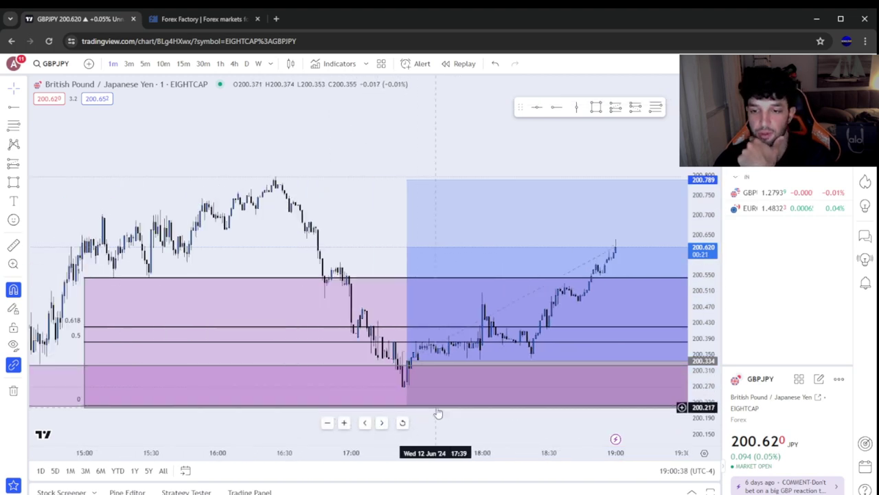
Switch to the 1-hour chart and examine the long position against both zones and the previous highs
left_click(219, 63)
scroll(455, 281, "up", 5)
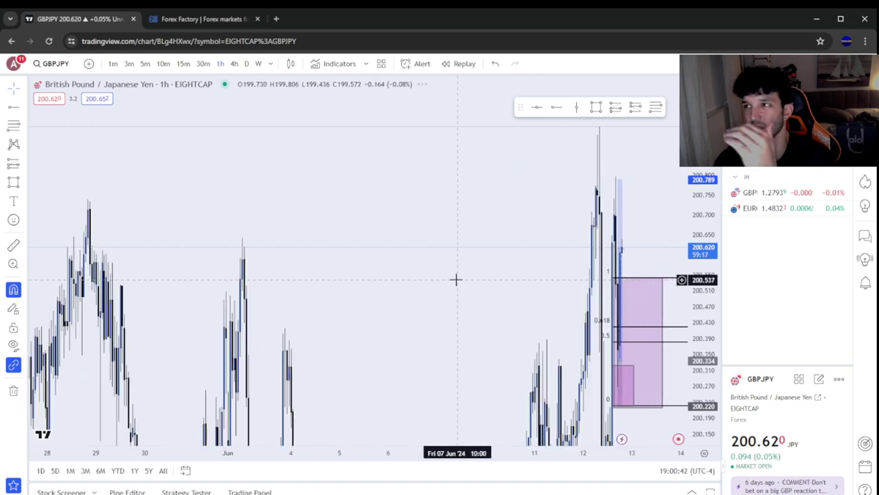
scroll(484, 325, "up", 5)
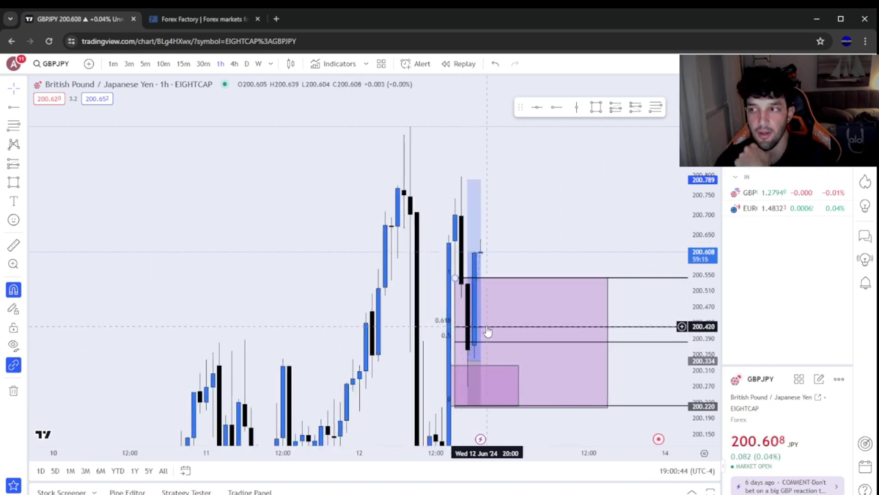
left_click_drag(709, 185, 712, 340)
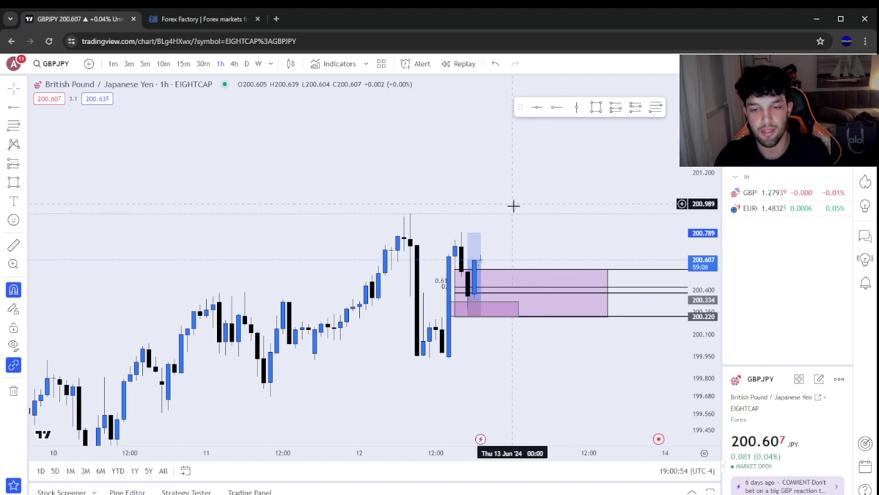
scroll(468, 390, "down", 2)
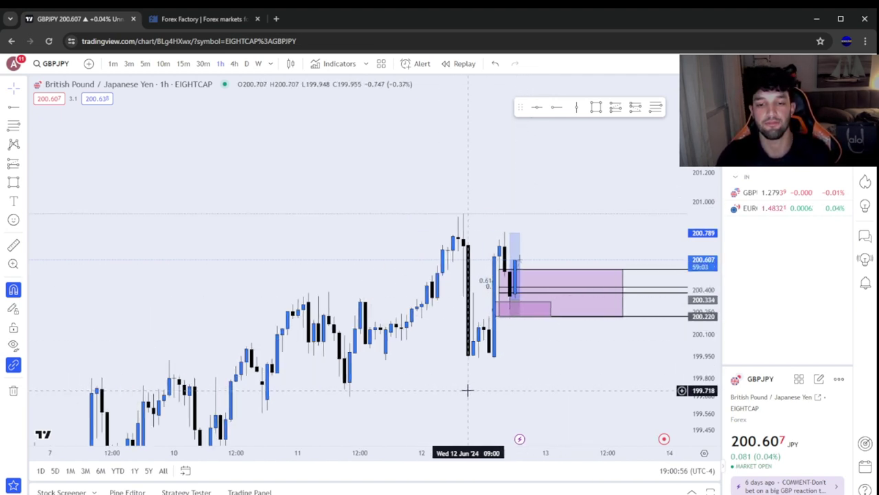
scroll(469, 391, "up", 5)
left_click(393, 307)
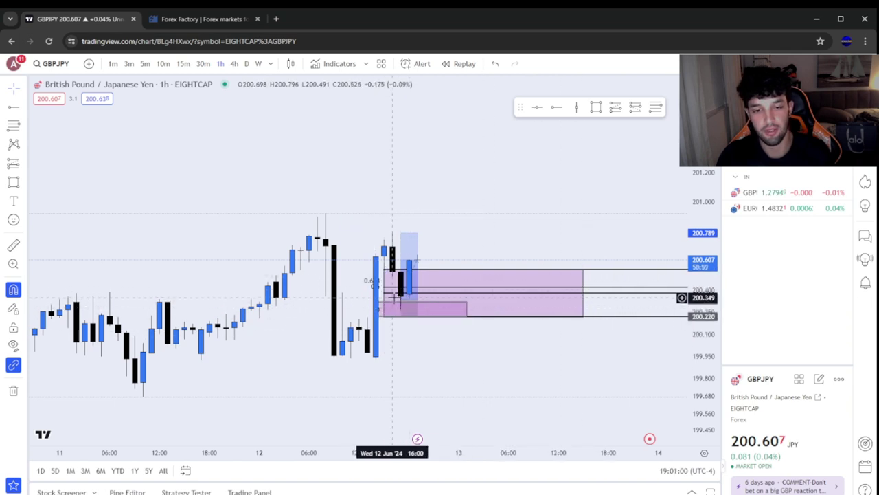
left_click(417, 246)
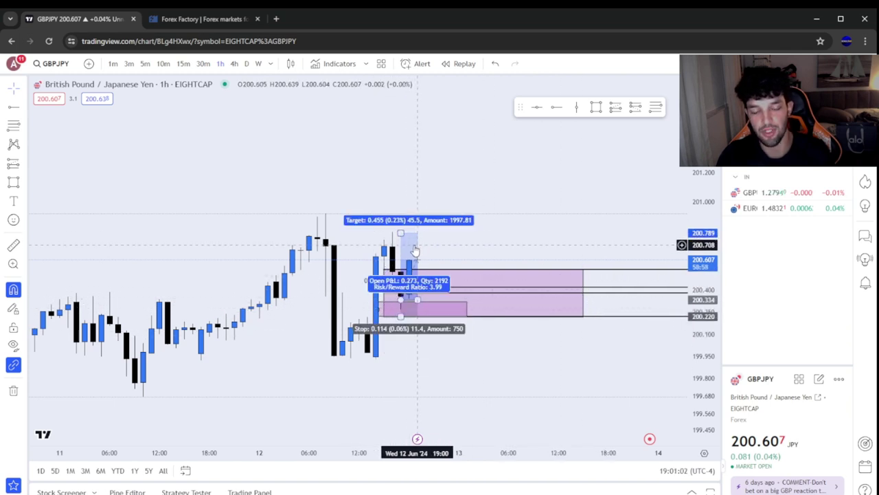
left_click(383, 222)
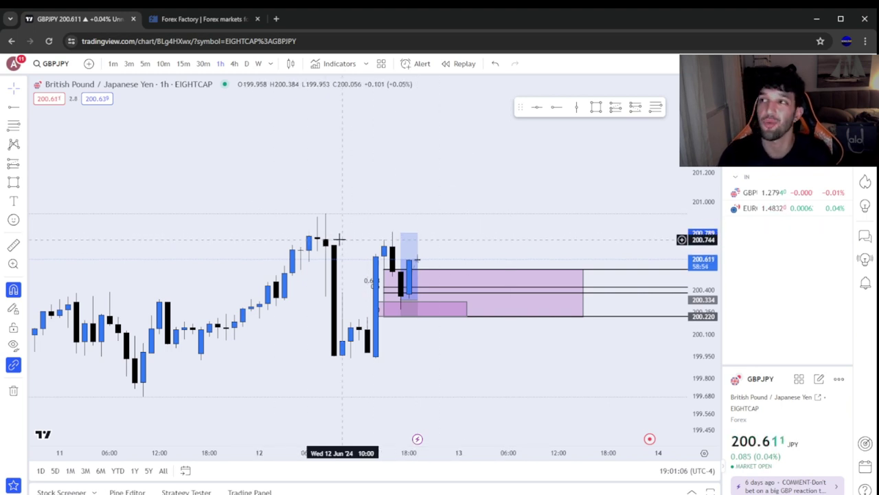
Switch to Forex Factory, show the 13 June calendar events, and return to the GBPJPY chart
left_click(199, 19)
left_click(272, 185)
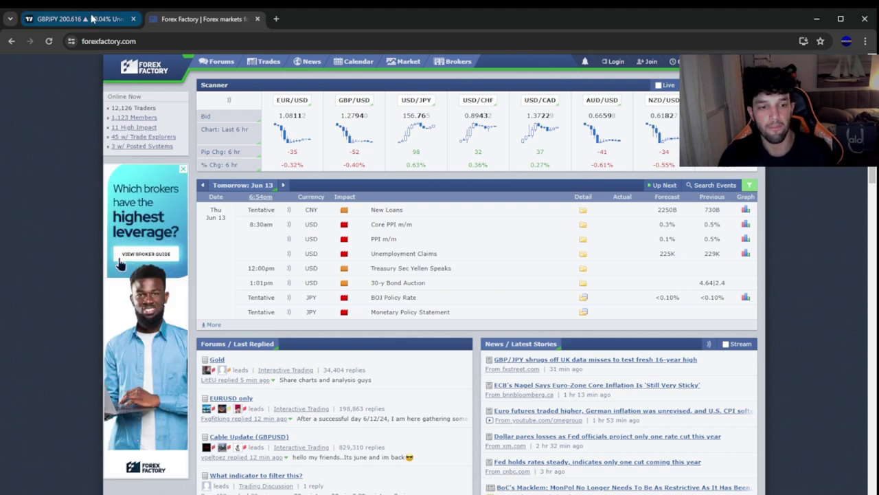
left_click(88, 15)
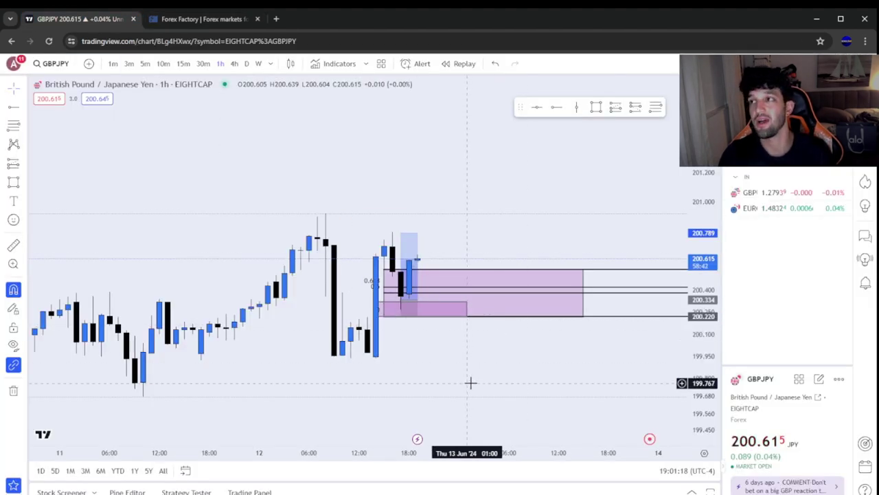